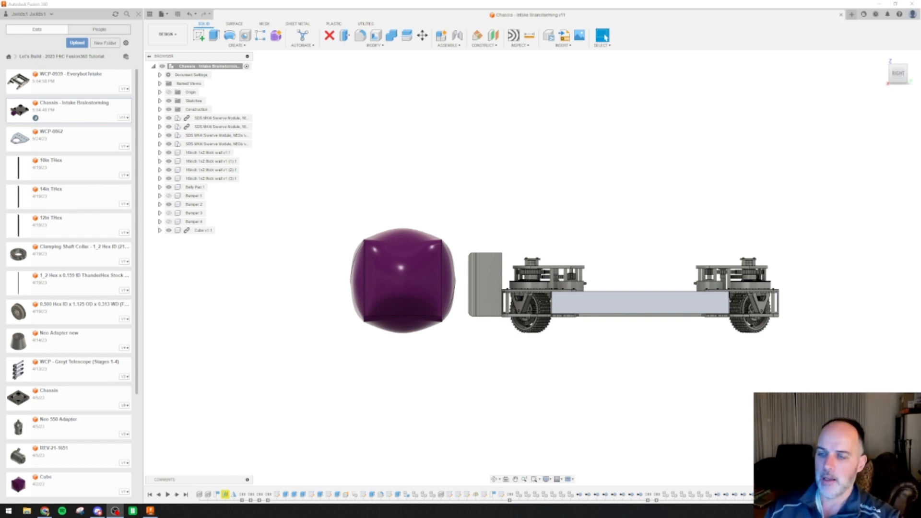
# Switch to the web browser and examine the WestCoast Products EveryBot page, including its product images and the CAD & Drawings downloads
pyautogui.moveTo(49, 513)
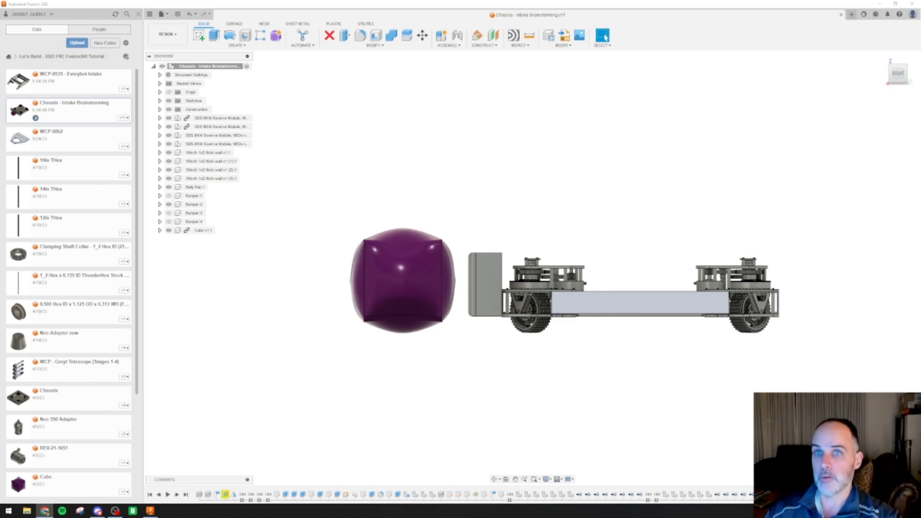
pyautogui.moveTo(0, 158); pyautogui.dragTo(419, 0)
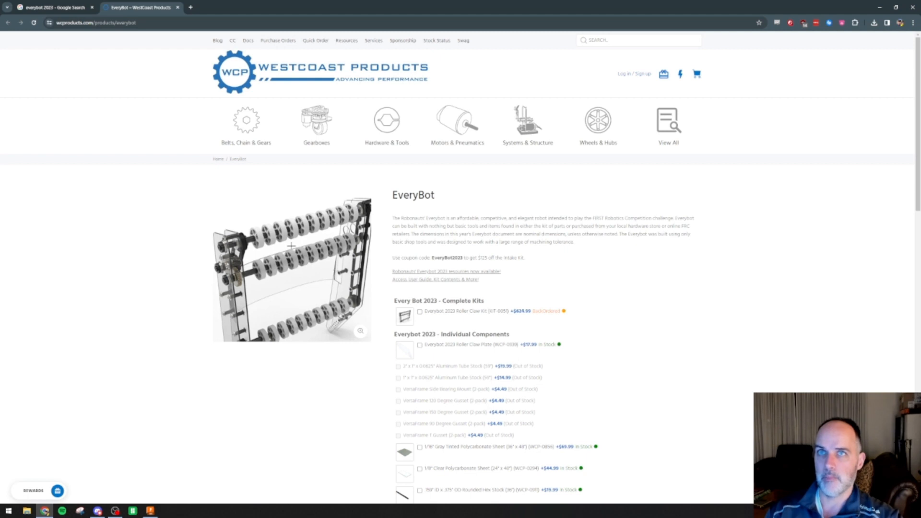
pyautogui.moveTo(291, 245)
pyautogui.mouseDown()
pyautogui.moveTo(298, 244)
pyautogui.moveTo(275, 250)
pyautogui.mouseUp()
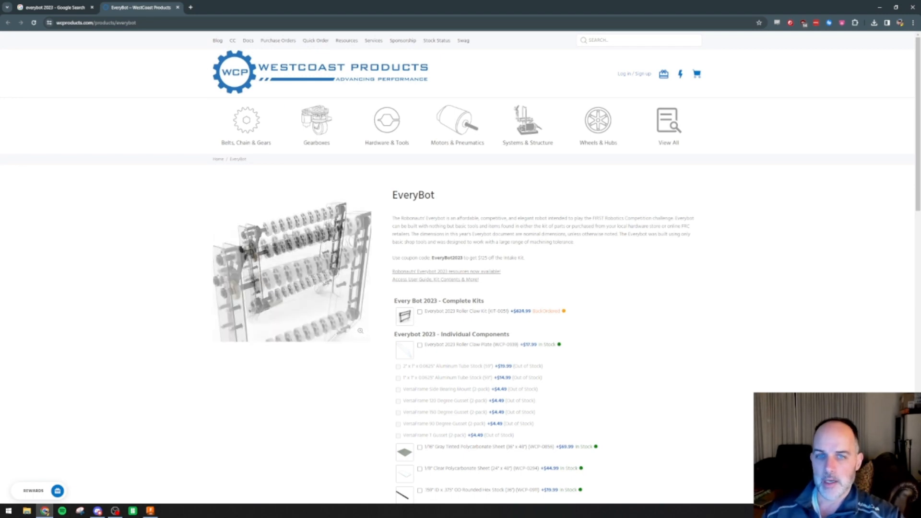
pyautogui.moveTo(295, 265); pyautogui.dragTo(276, 263)
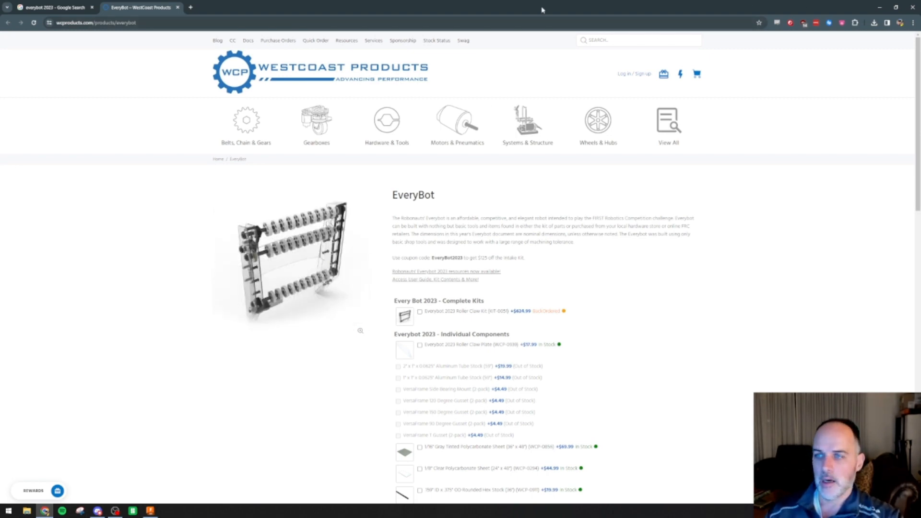
pyautogui.moveTo(542, 10); pyautogui.dragTo(0, 102)
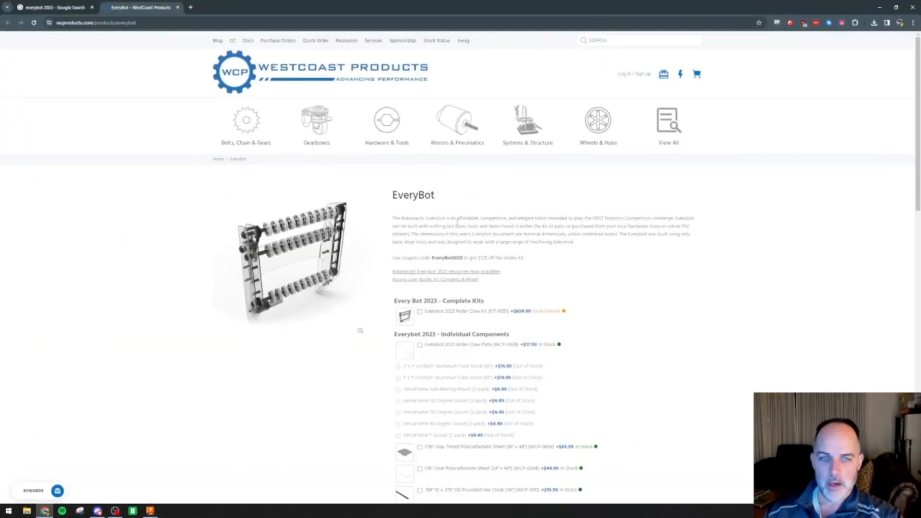
pyautogui.scroll(-3, 536, 239)
pyautogui.scroll(-1, 536, 239)
pyautogui.scroll(-15, 561, 229)
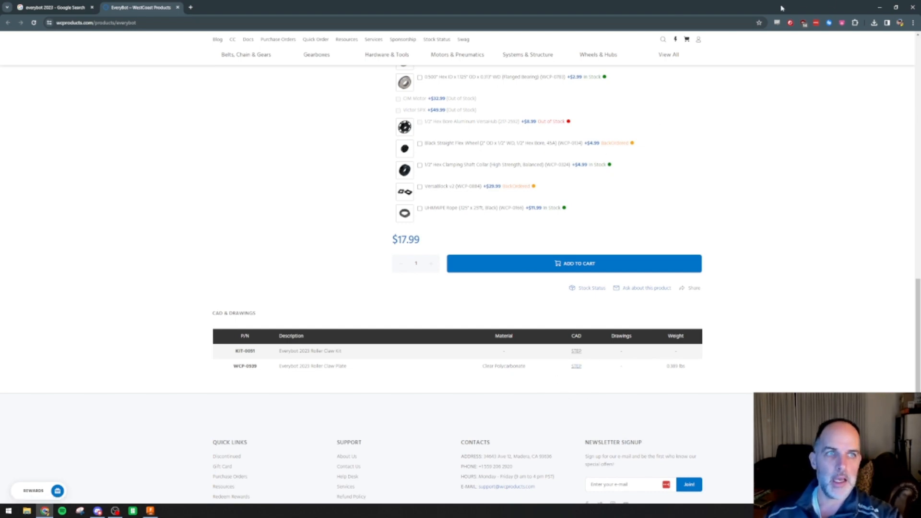
pyautogui.moveTo(781, 7); pyautogui.dragTo(0, 153)
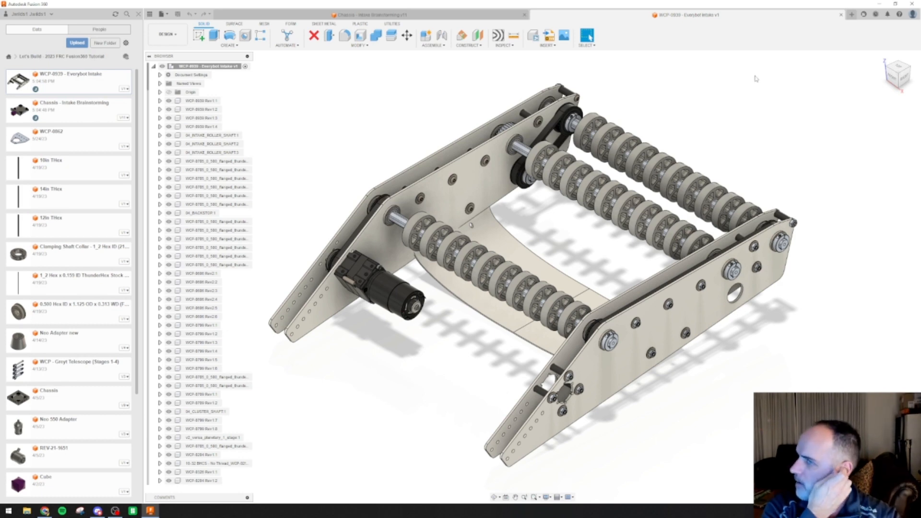
# Measure the overall width between the two outermost side plates of the Everybot intake in top view
pyautogui.click(899, 68)
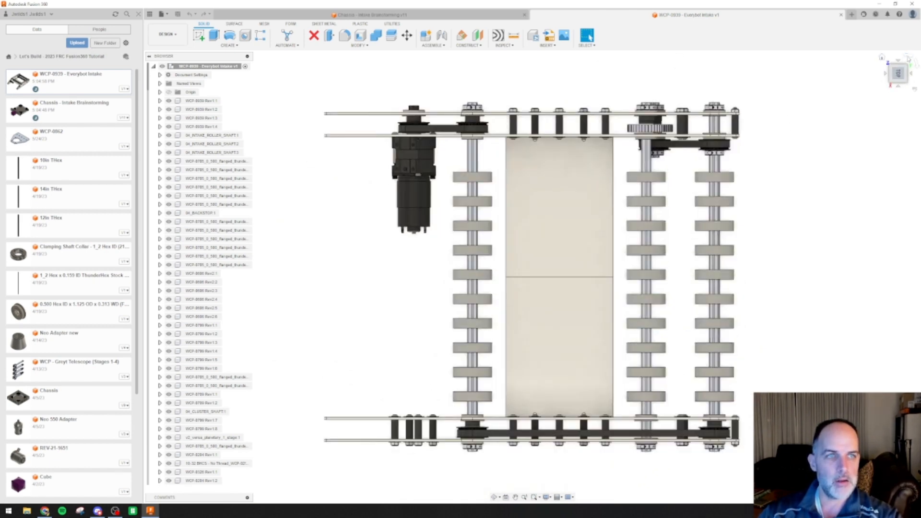
pyautogui.click(900, 59)
pyautogui.click(513, 35)
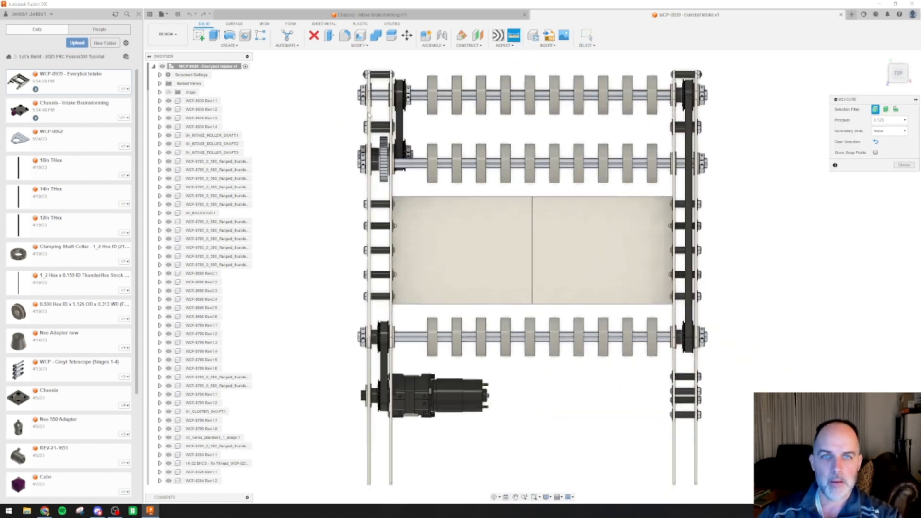
pyautogui.click(368, 120)
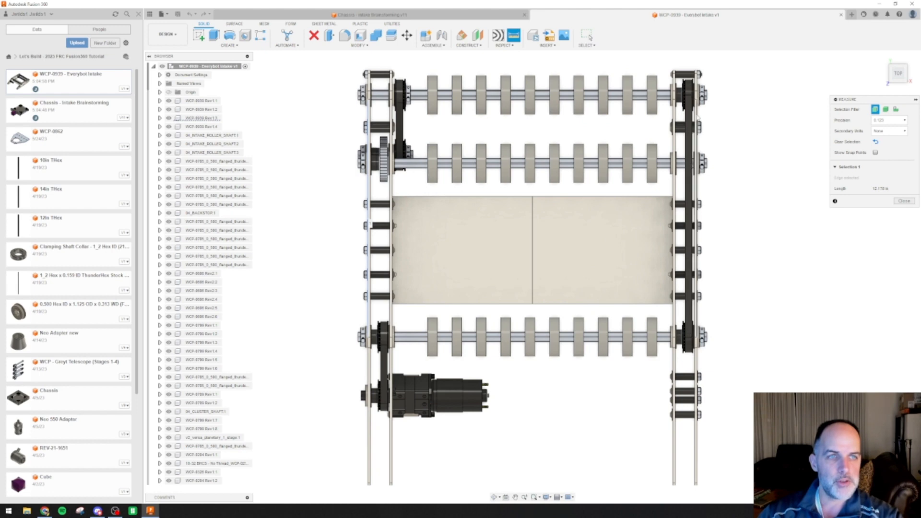
pyautogui.click(697, 118)
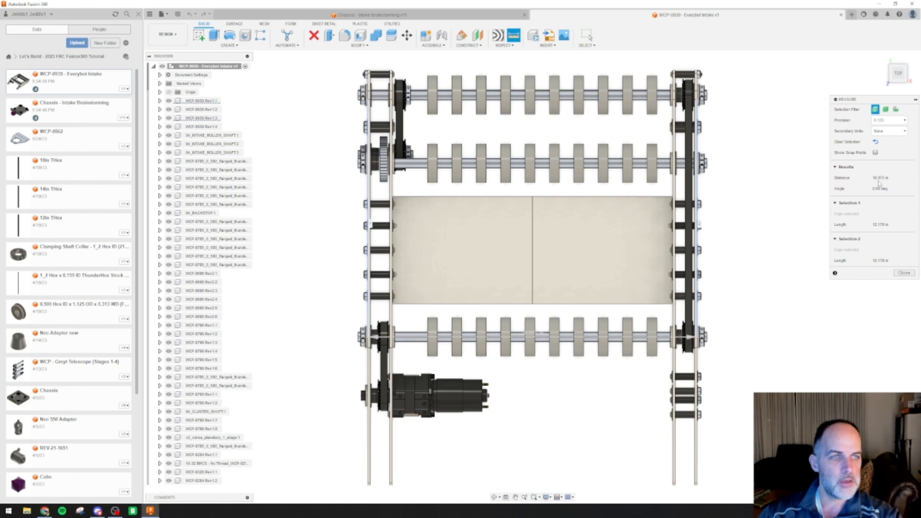
# Insert the WCP-0939 - Everybot Intake design into the Chassis - Intake Brainstorming design in top view, keeping its default placement
pyautogui.click(369, 14)
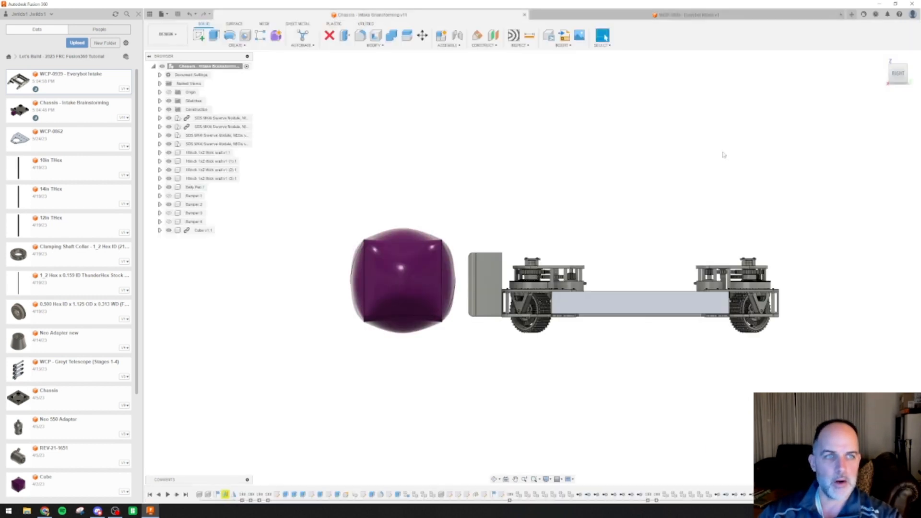
pyautogui.click(899, 68)
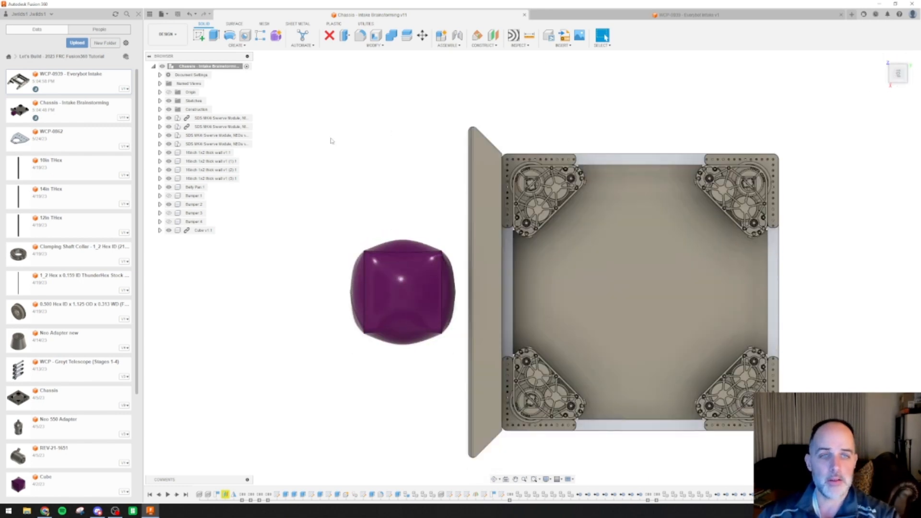
pyautogui.click(593, 18)
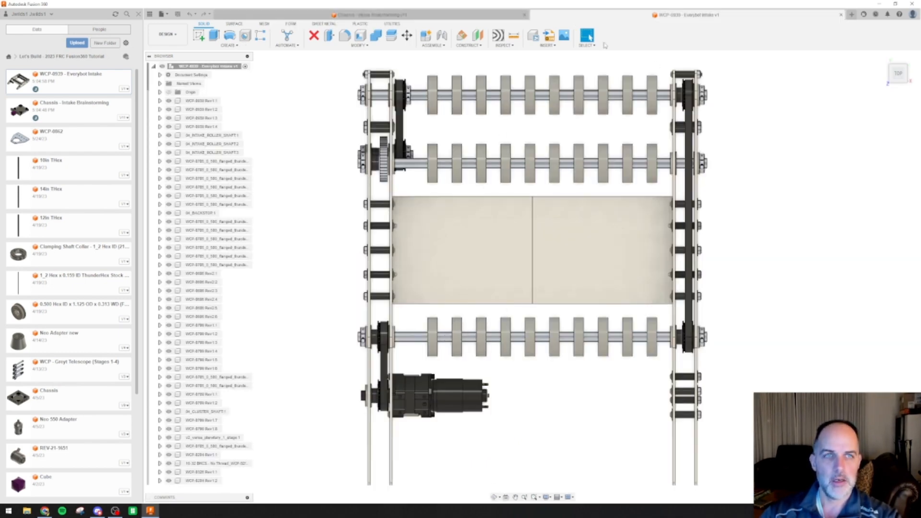
pyautogui.click(370, 15)
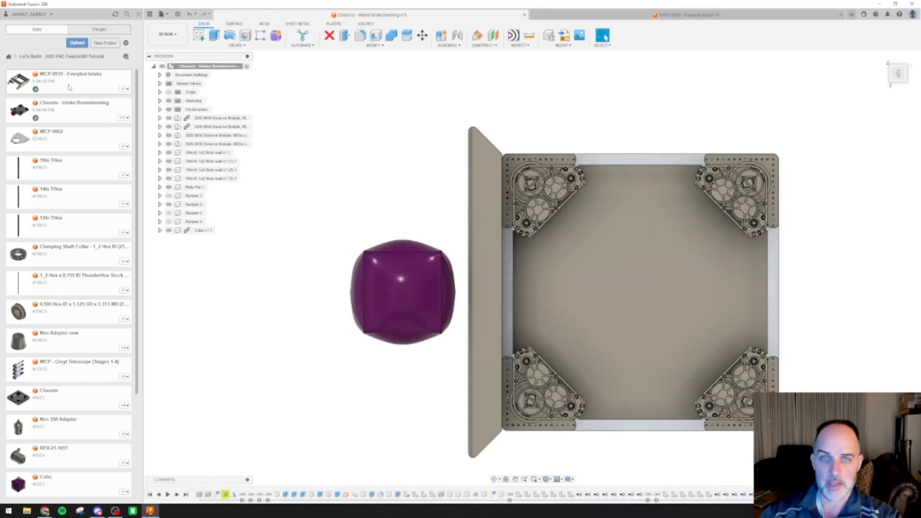
pyautogui.moveTo(65, 88); pyautogui.dragTo(205, 251)
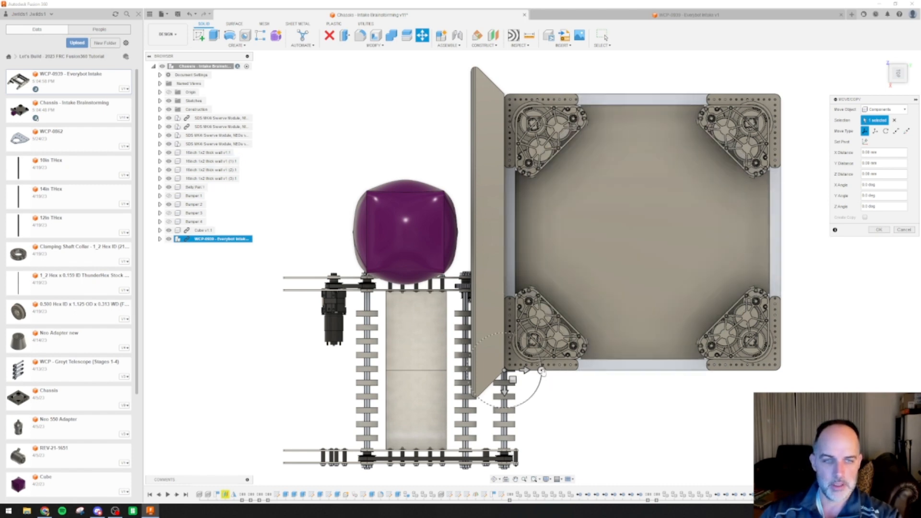
pyautogui.click(541, 371)
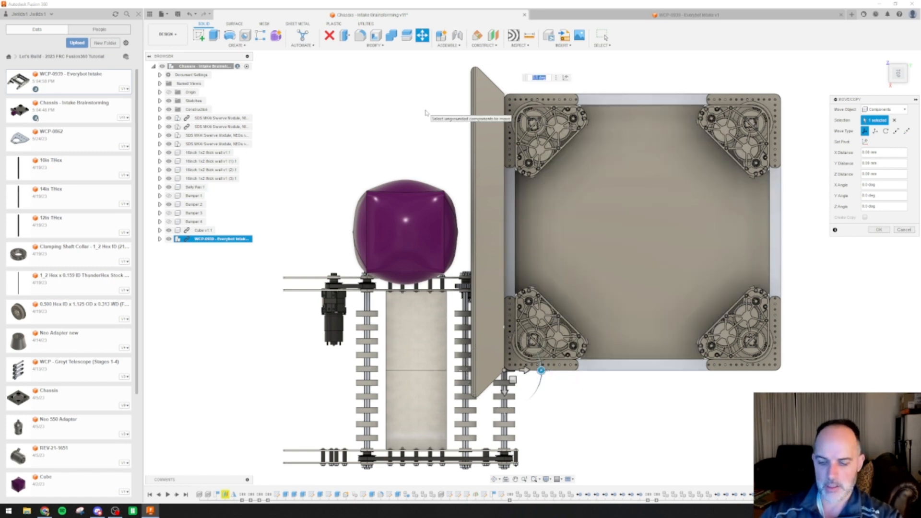
pyautogui.press('BackSpace')
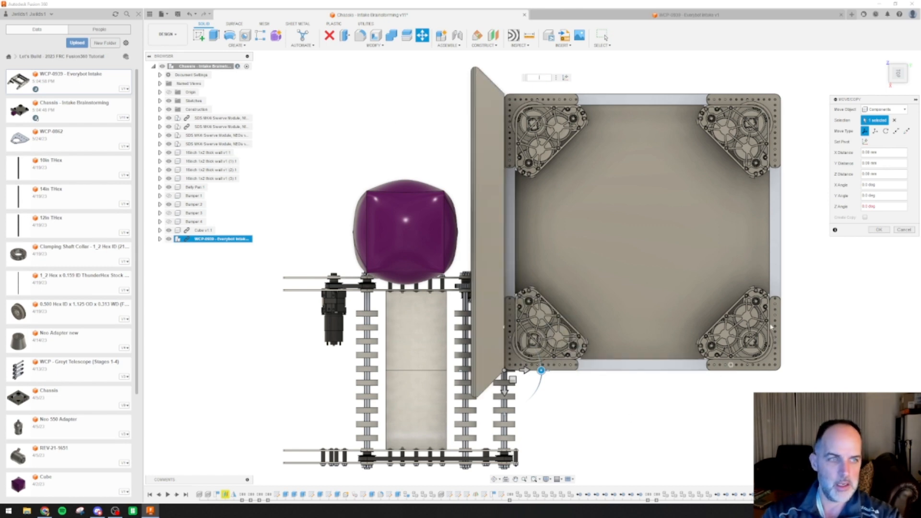
pyautogui.click(888, 231)
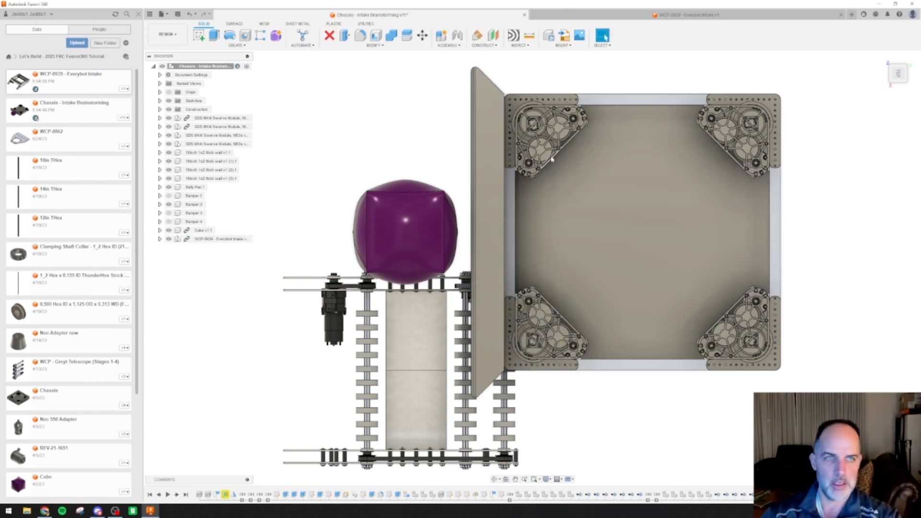
# In the WCP-0939 - Everybot Intake design, select every component and rotate them together 180 degrees about the X axis
pyautogui.click(595, 17)
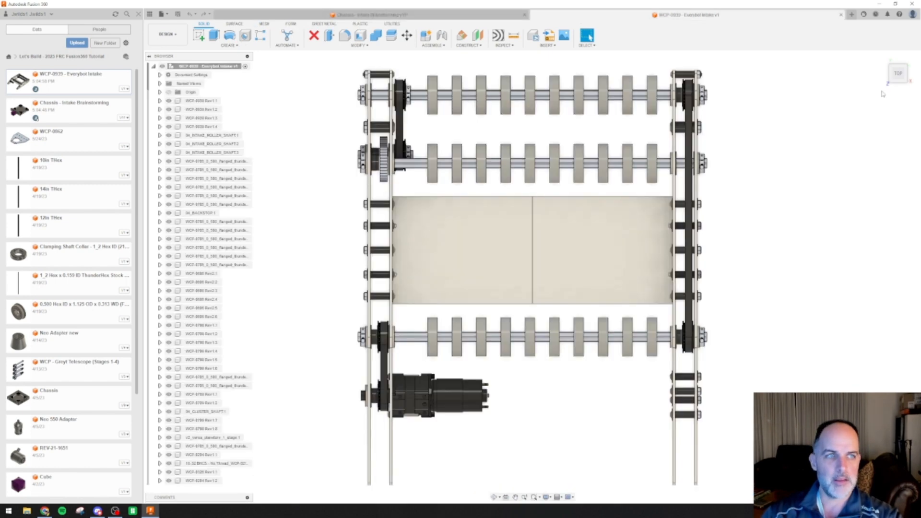
pyautogui.click(882, 58)
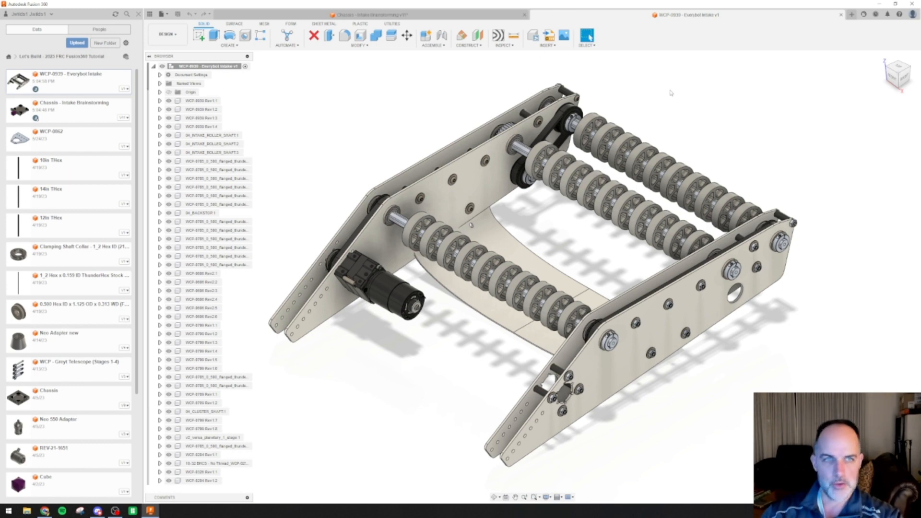
pyautogui.click(223, 101)
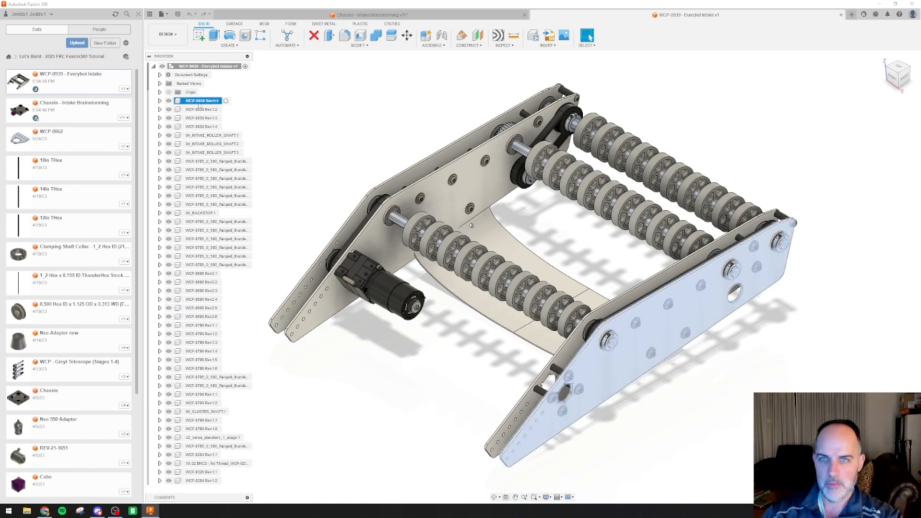
pyautogui.scroll(-4, 240, 190)
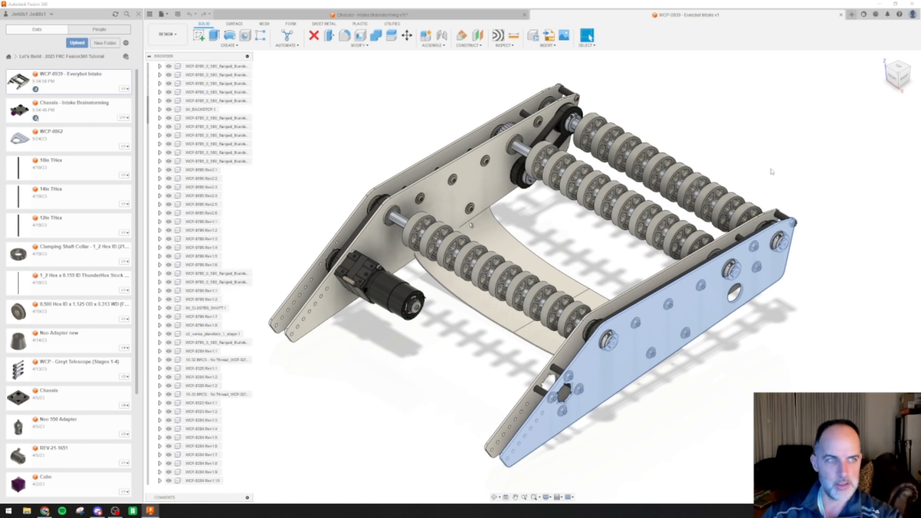
pyautogui.scroll(-10, 233, 287)
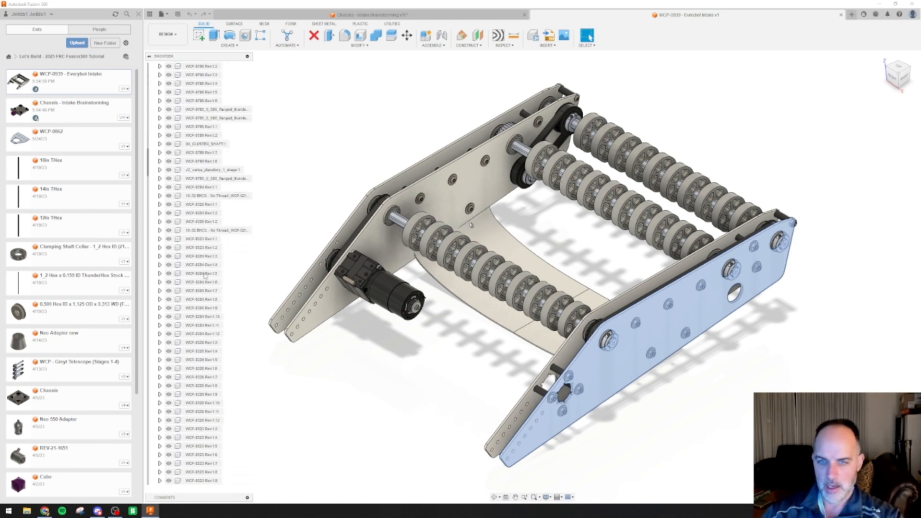
pyautogui.scroll(-12, 212, 293)
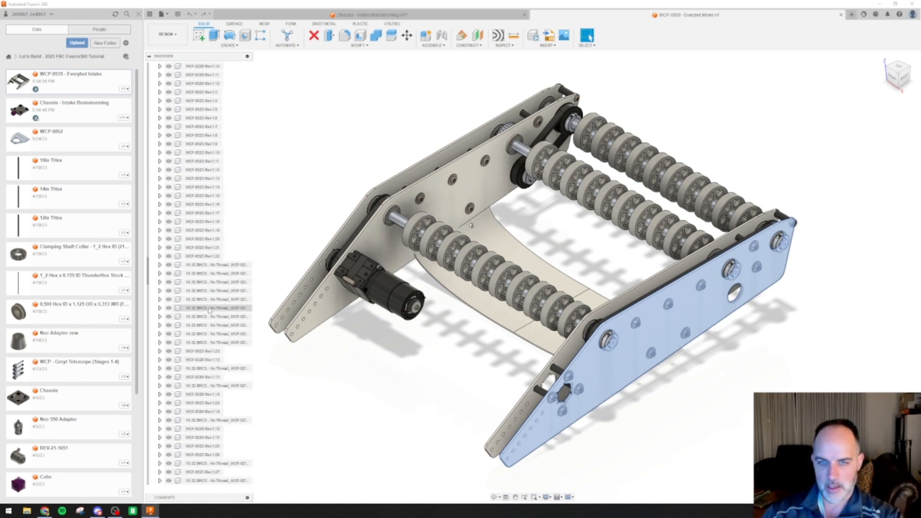
pyautogui.scroll(-11, 209, 313)
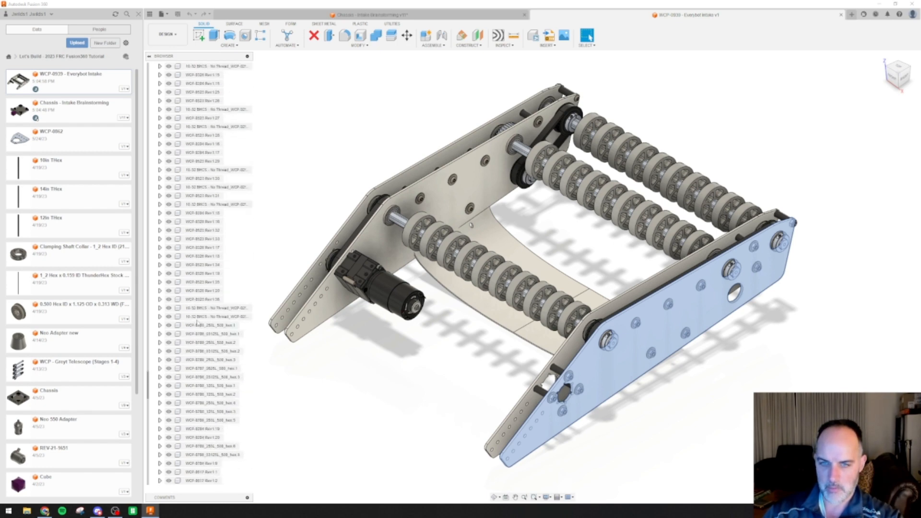
pyautogui.scroll(-8, 197, 326)
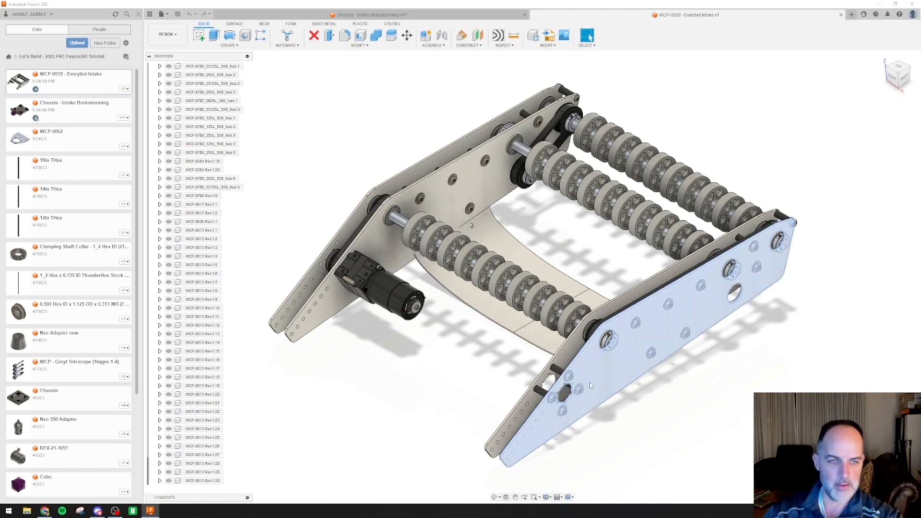
pyautogui.keyDown('shift'); pyautogui.click(204, 481); pyautogui.keyUp('shift')
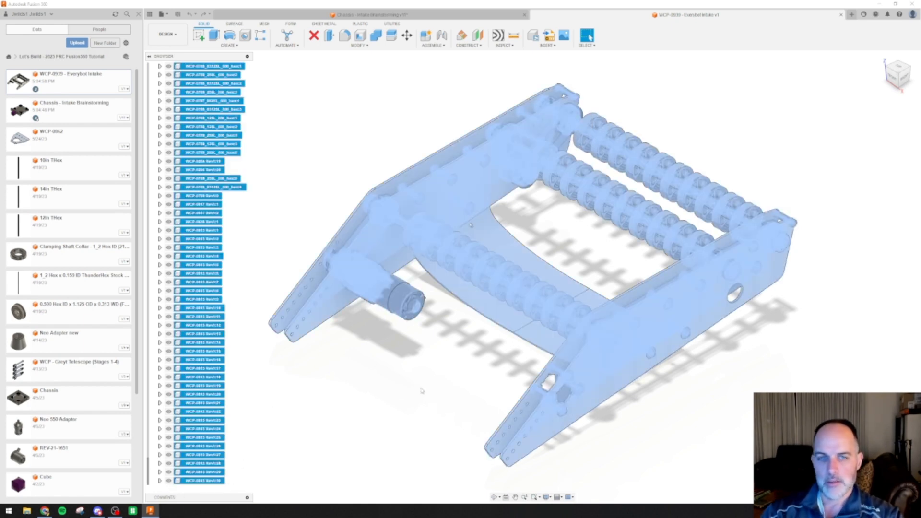
pyautogui.press('m')
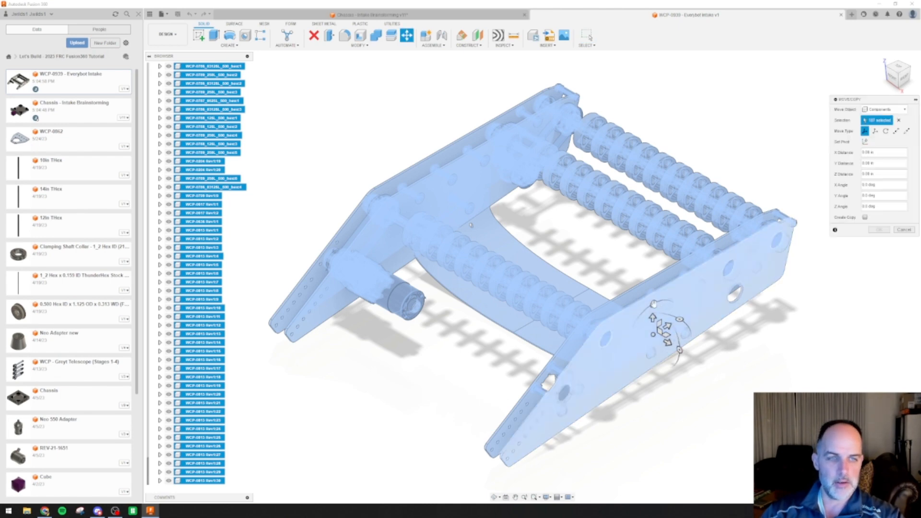
pyautogui.moveTo(653, 304); pyautogui.dragTo(653, 366)
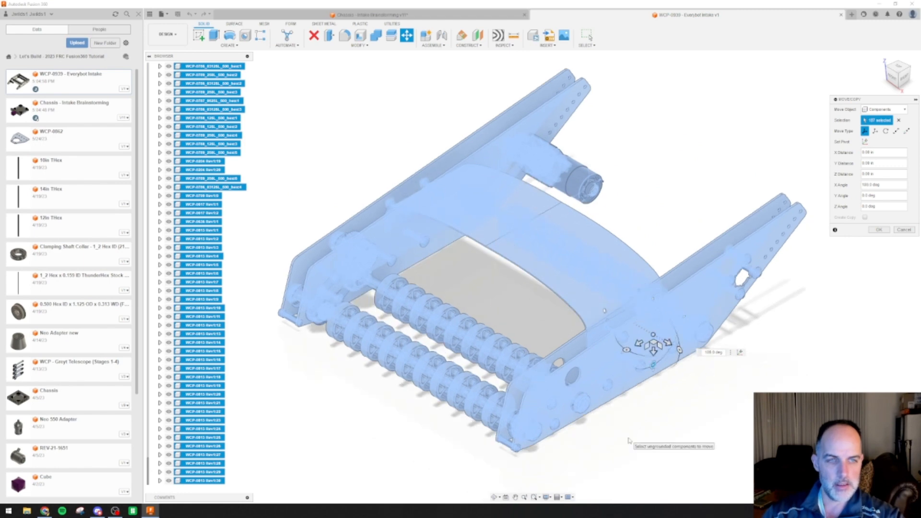
pyautogui.click(878, 229)
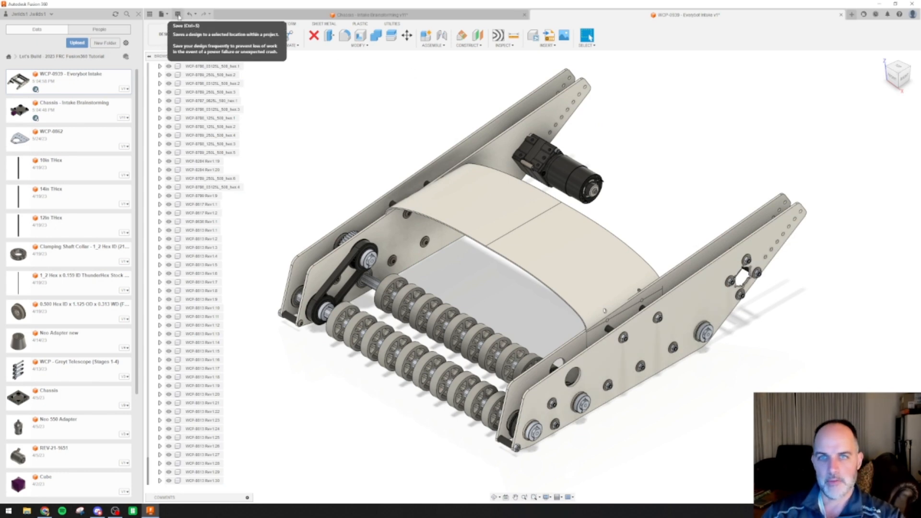
# Save the rotated Everybot intake as a new version with the default description and return to the Chassis - Intake Brainstorming design
pyautogui.click(179, 16)
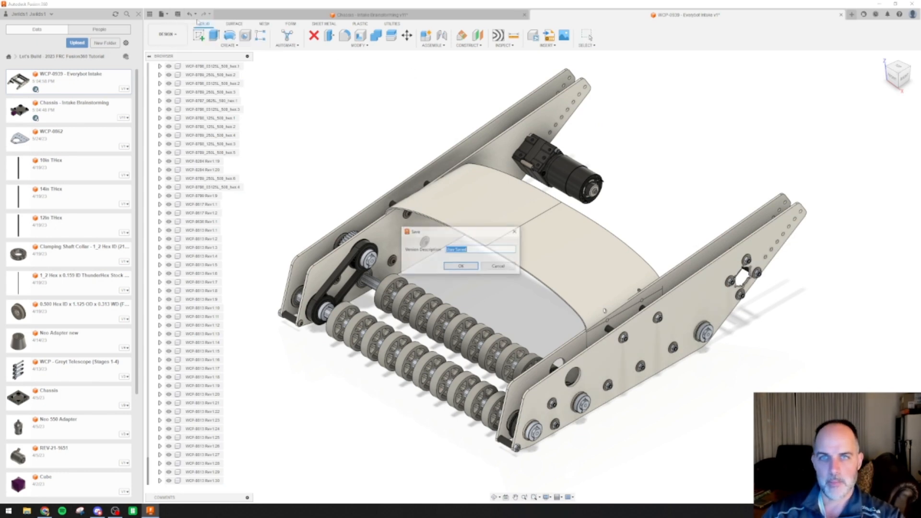
pyautogui.click(468, 265)
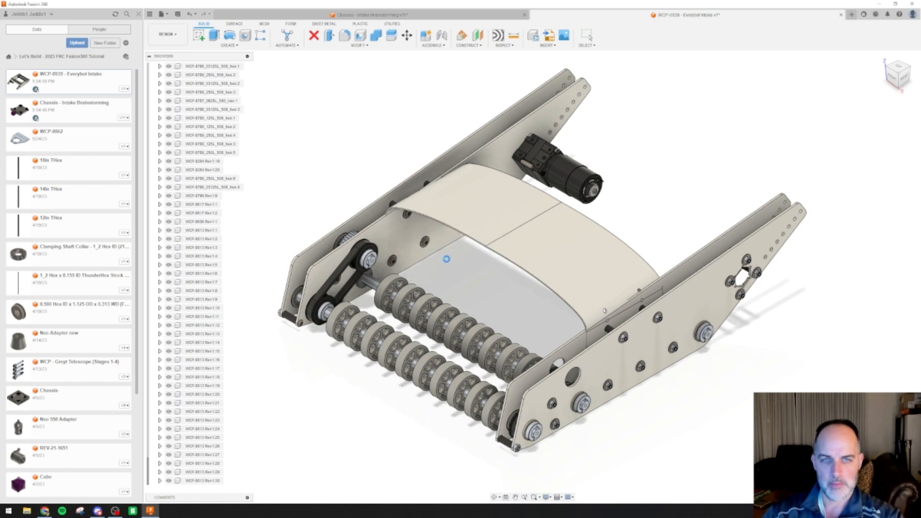
pyautogui.click(422, 15)
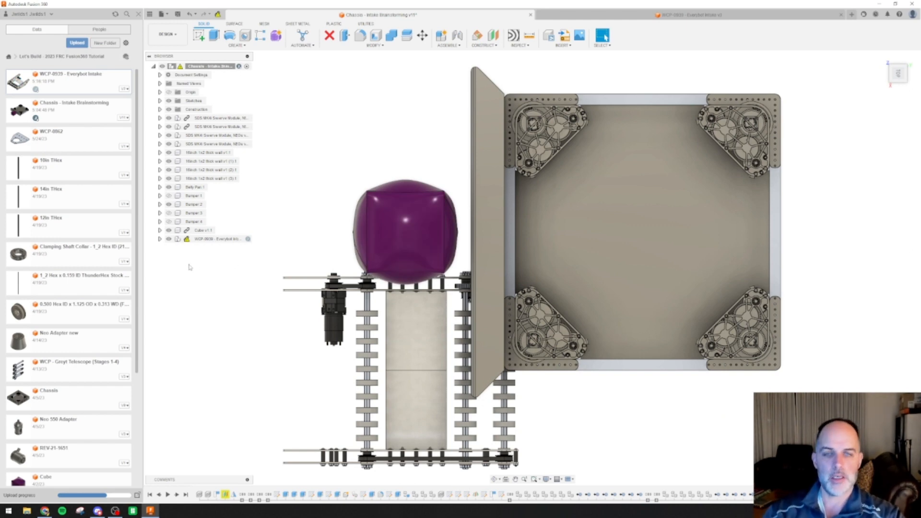
pyautogui.moveTo(187, 241)
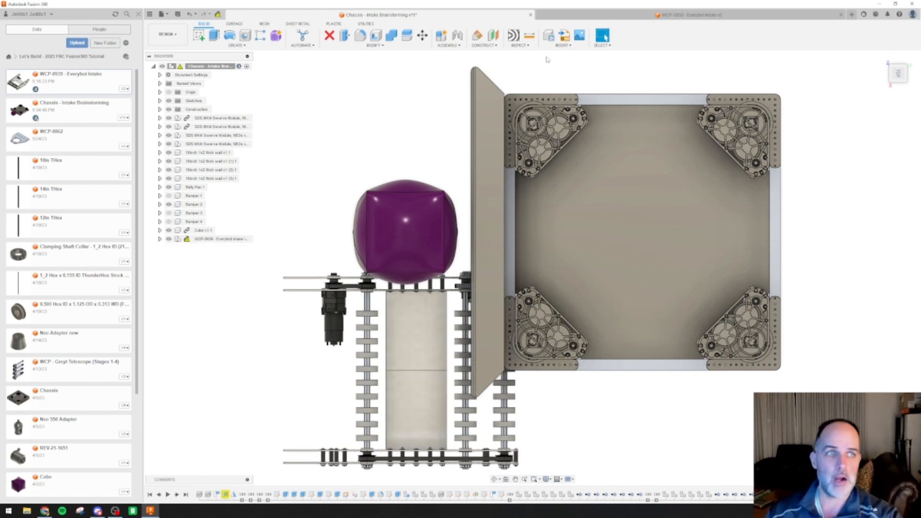
# Update the Everybot intake reference in the chassis design to its latest version and compare its orientation with the source design
pyautogui.click(882, 59)
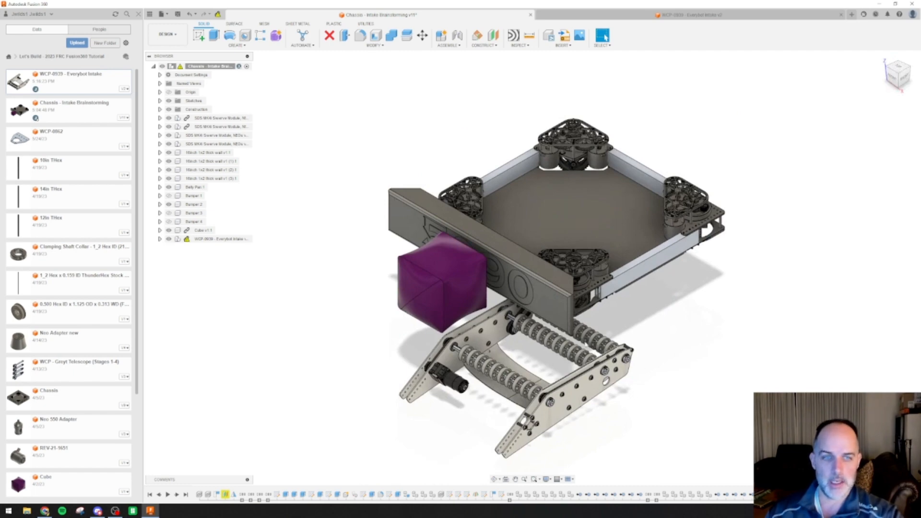
pyautogui.rightClick(199, 240)
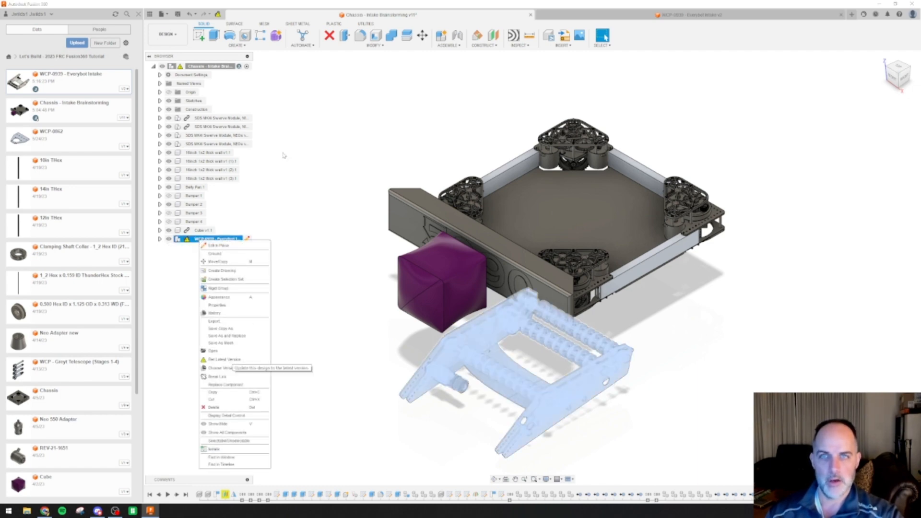
pyautogui.click(218, 14)
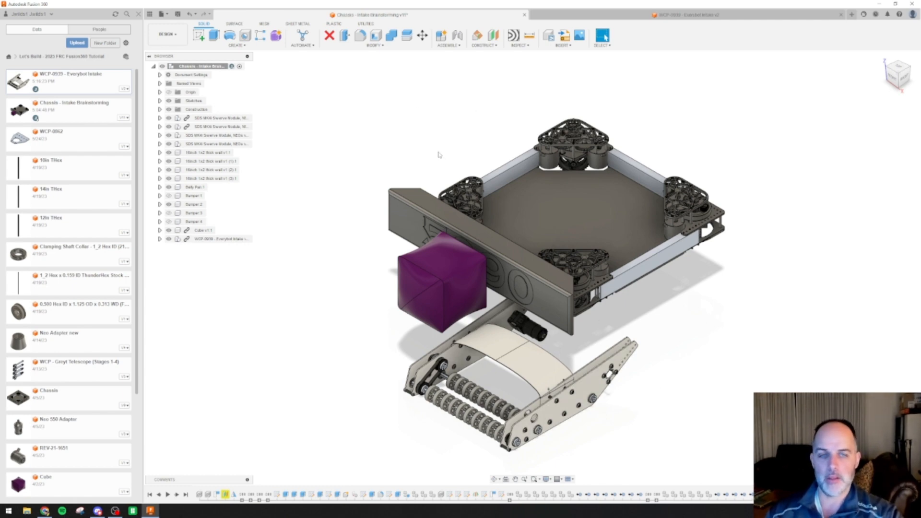
pyautogui.click(664, 15)
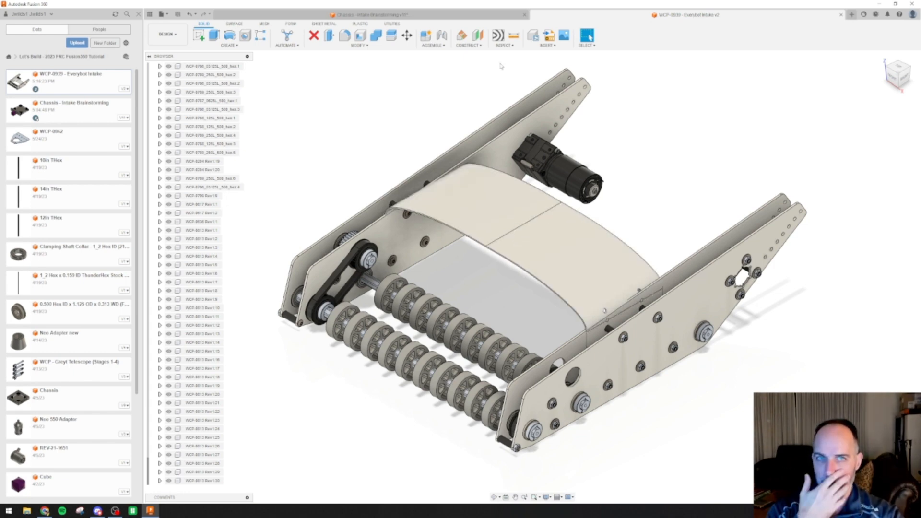
pyautogui.click(433, 19)
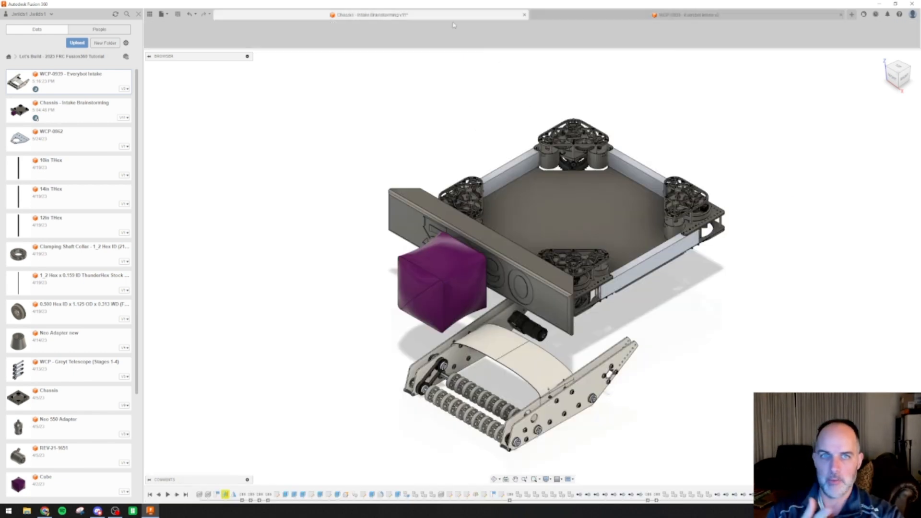
# In top view, move the WCP-0939 - Everybot Intake component about 320 mm in the negative X direction, in front of the bumper
pyautogui.click(900, 67)
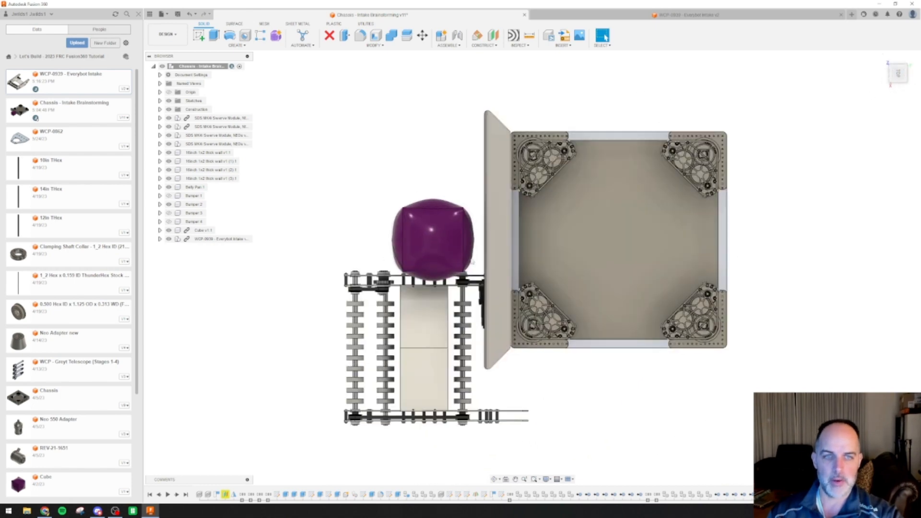
pyautogui.click(235, 239)
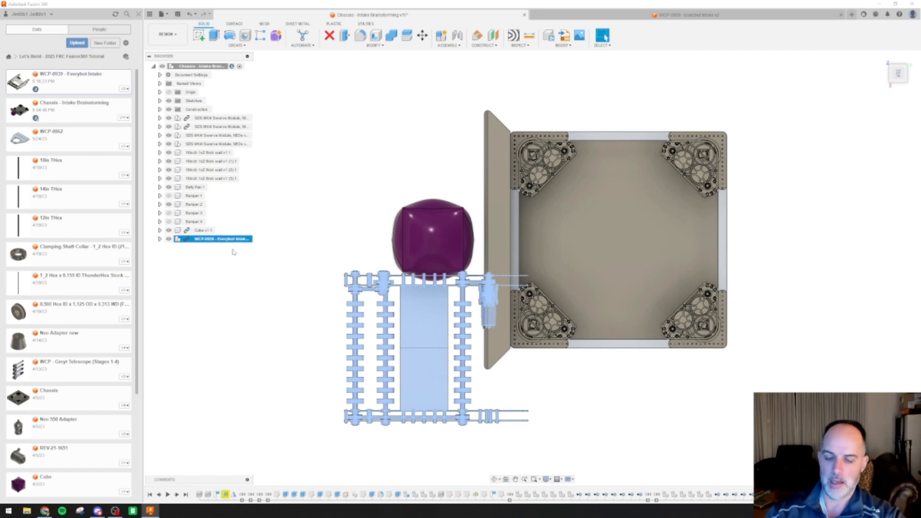
pyautogui.press('m')
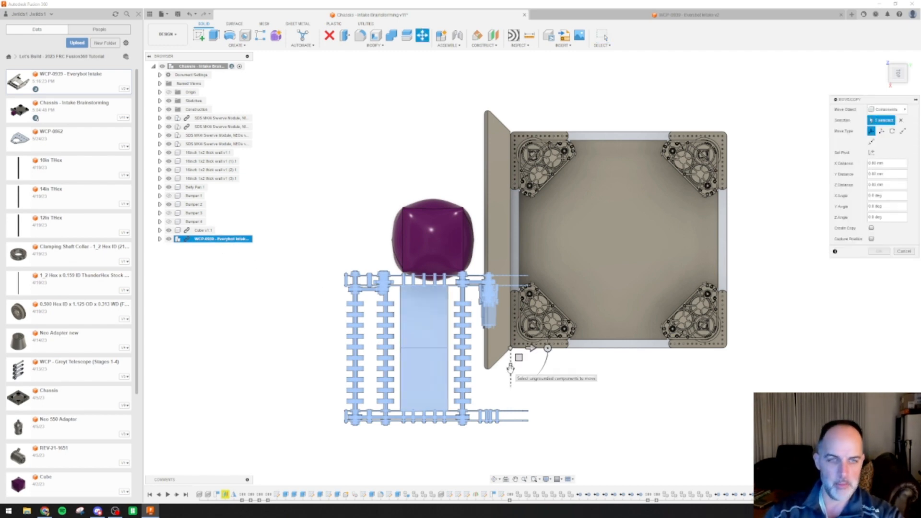
pyautogui.moveTo(510, 368); pyautogui.dragTo(512, 259)
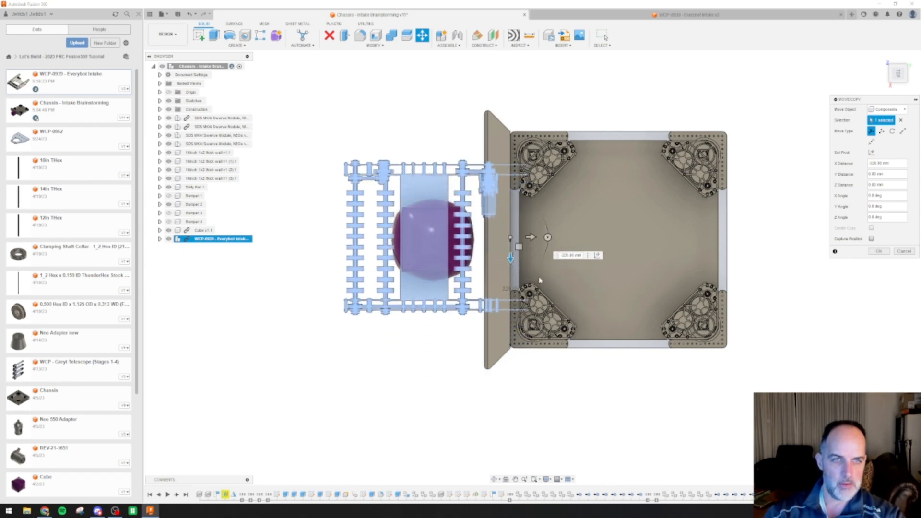
pyautogui.scroll(3, 595, 251)
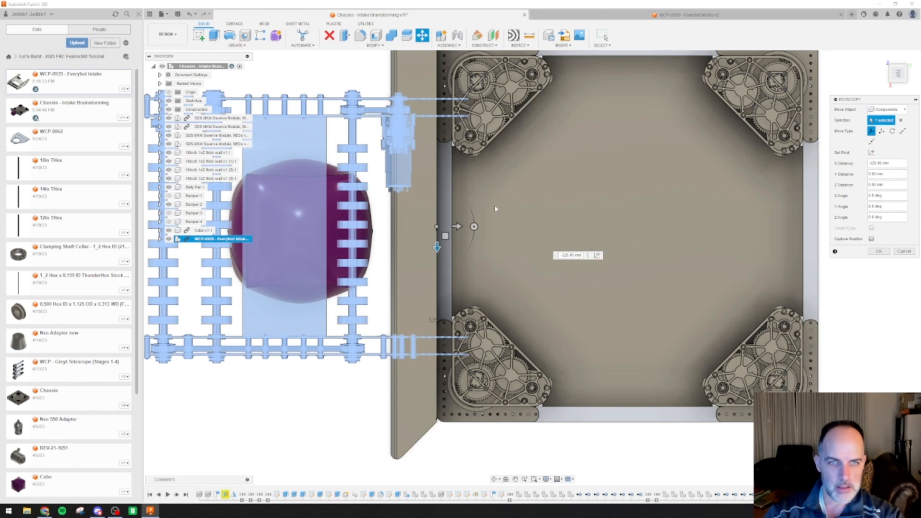
pyautogui.moveTo(437, 247); pyautogui.dragTo(436, 251)
pyautogui.scroll(1, 436, 250)
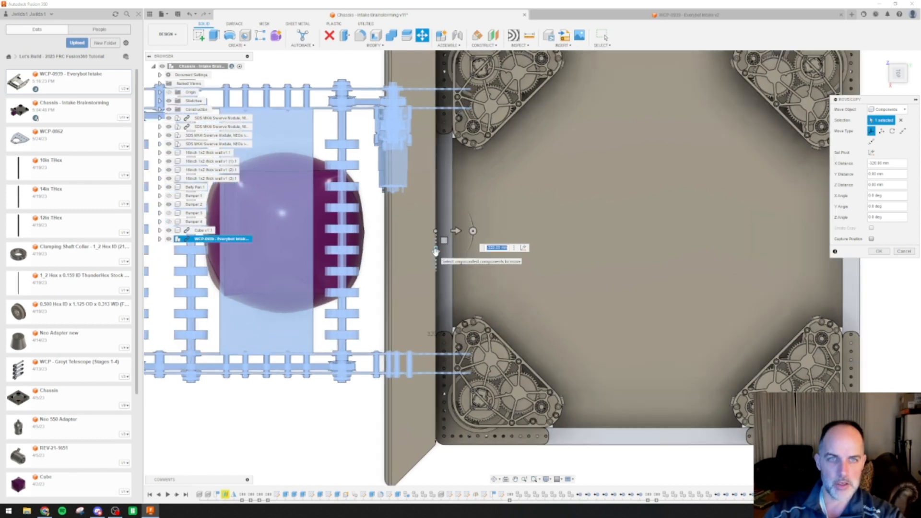
pyautogui.moveTo(436, 251); pyautogui.dragTo(436, 251)
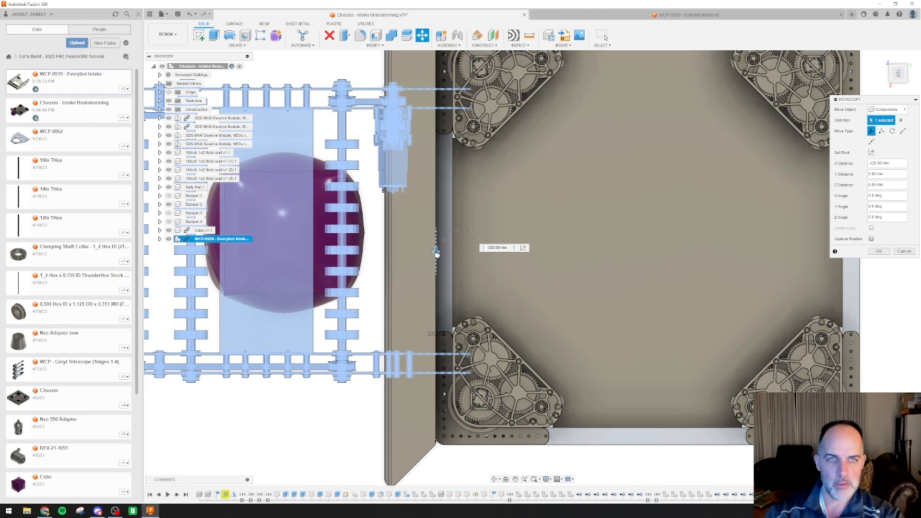
pyautogui.moveTo(437, 252); pyautogui.dragTo(436, 249)
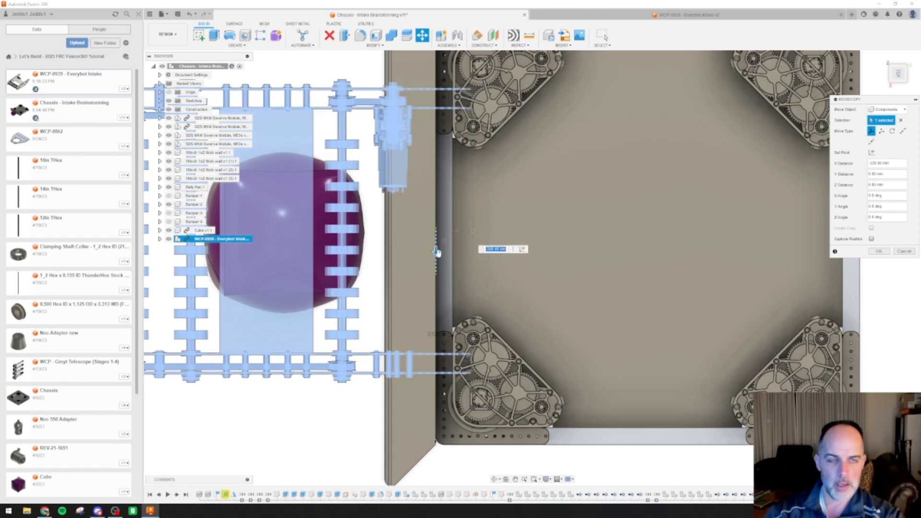
pyautogui.scroll(2, 435, 248)
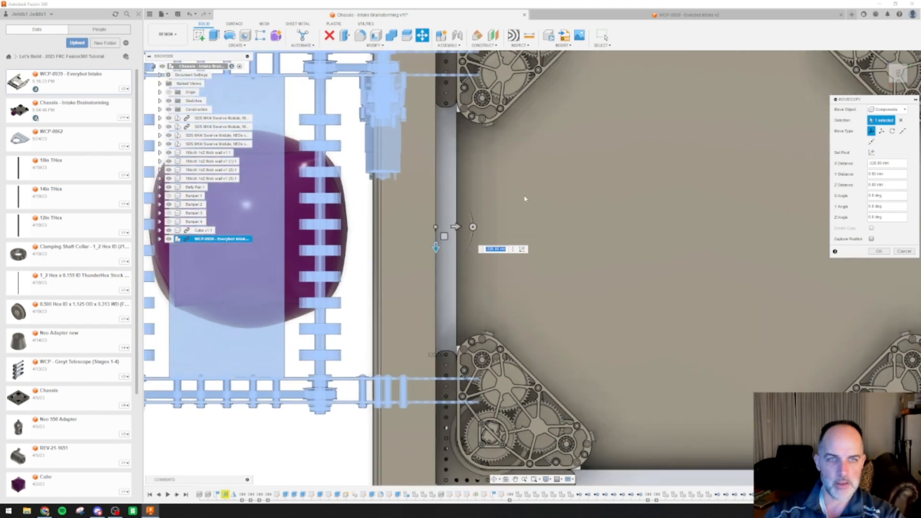
pyautogui.moveTo(366, 241); pyautogui.dragTo(350, 269, button='middle')
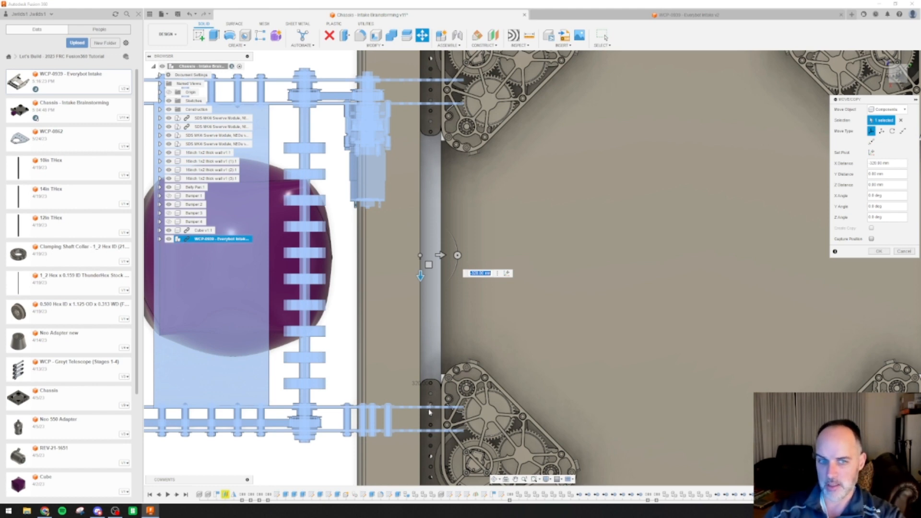
# Fine-tune the intake's X distance to about -319 mm so its side plates sit centred across the chassis
pyautogui.moveTo(421, 275)
pyautogui.mouseDown()
pyautogui.moveTo(420, 283)
pyautogui.moveTo(420, 267)
pyautogui.mouseUp()
pyautogui.scroll(3, 420, 276)
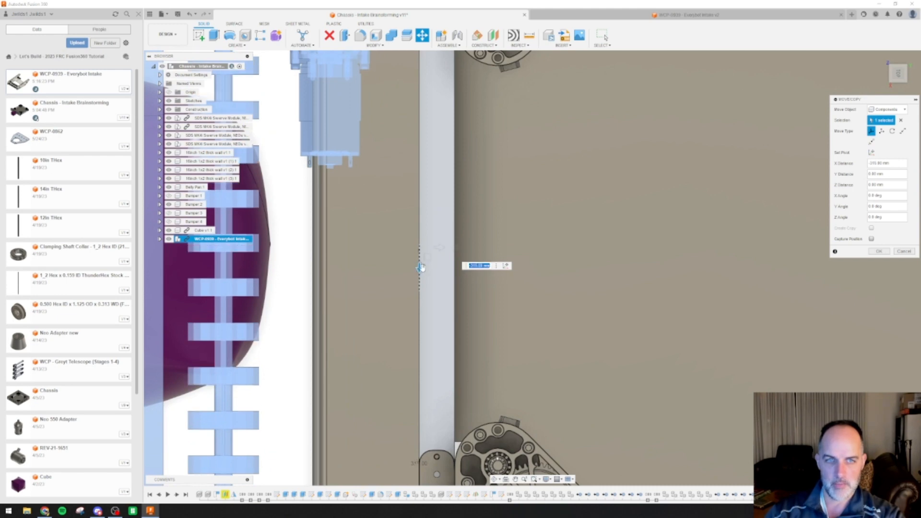
pyautogui.scroll(-3, 473, 282)
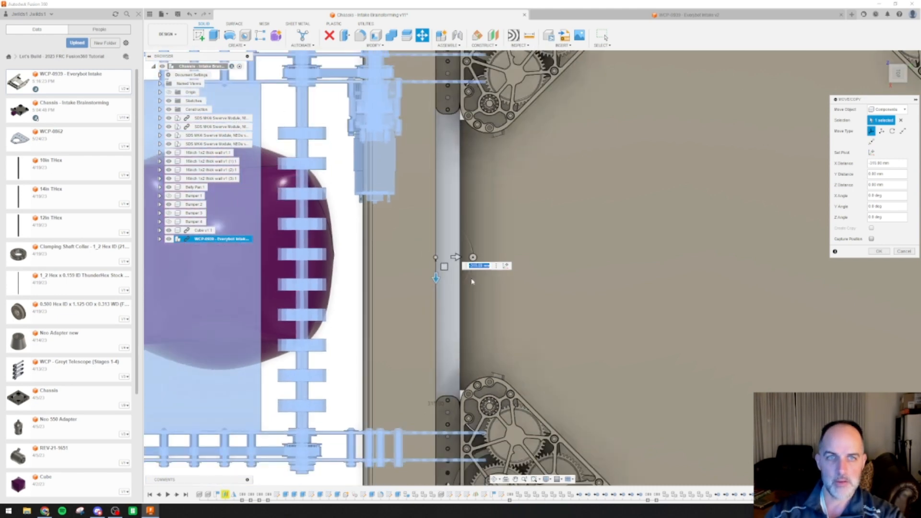
pyautogui.scroll(3, 473, 282)
pyautogui.moveTo(406, 259); pyautogui.dragTo(405, 251)
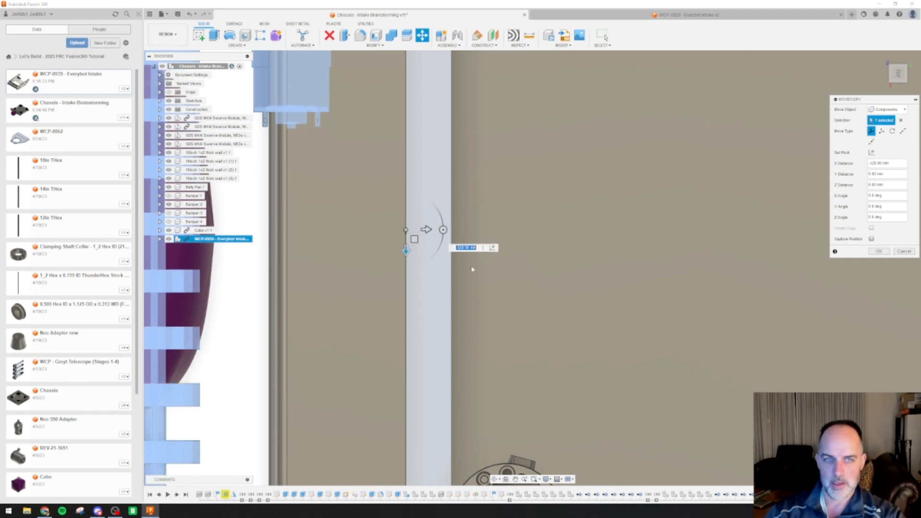
pyautogui.scroll(3, 470, 269)
pyautogui.moveTo(325, 209); pyautogui.dragTo(327, 216)
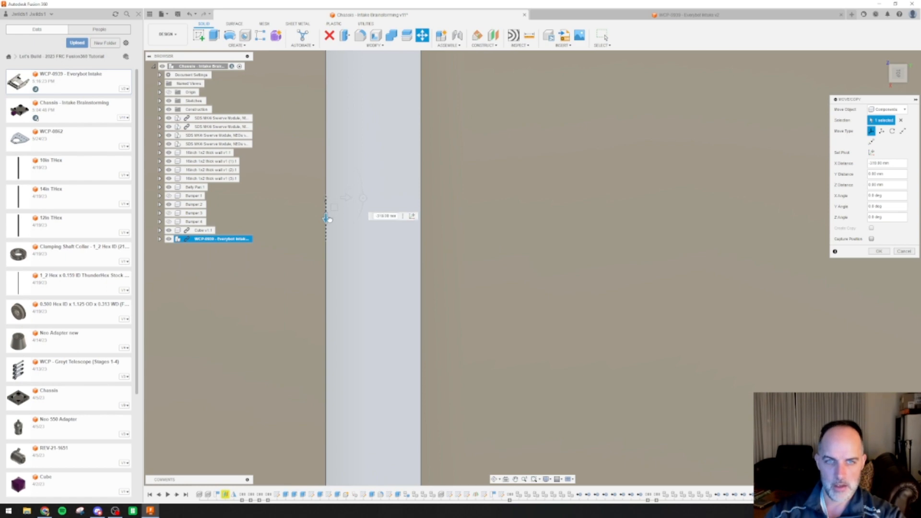
pyautogui.scroll(5, 473, 215)
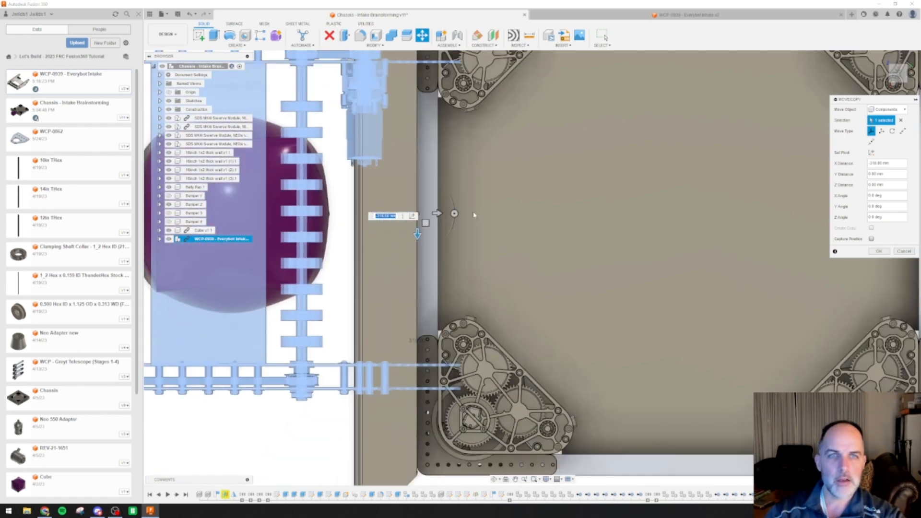
pyautogui.scroll(-5, 474, 215)
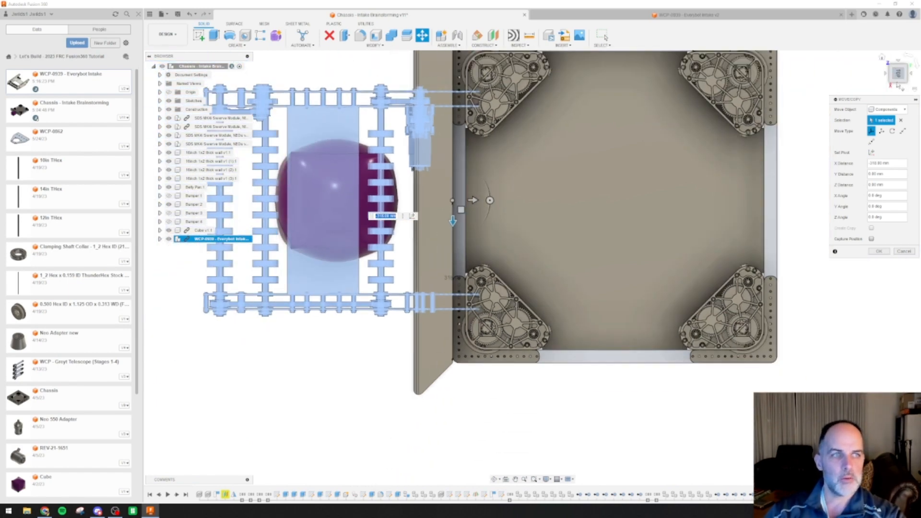
# In the right side view, raise the Everybot intake 275 mm along Z so it sits above the bumper and cube
pyautogui.click(882, 58)
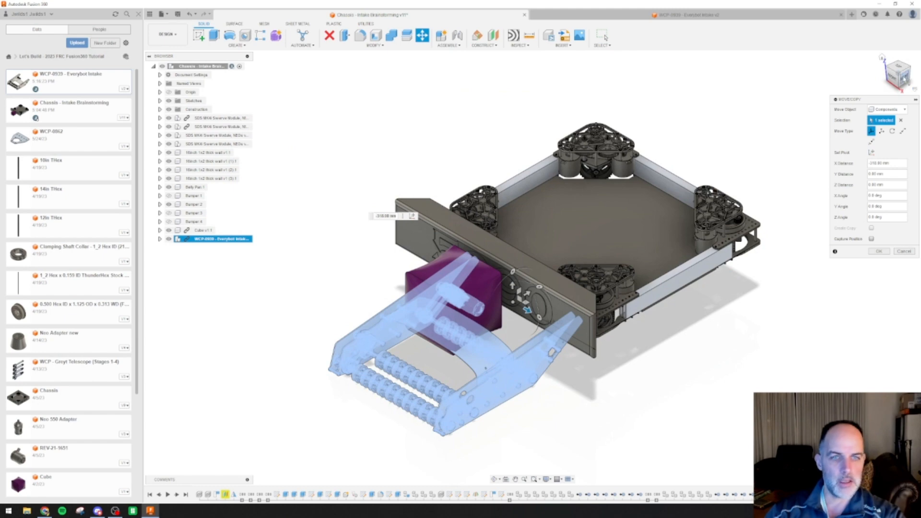
pyautogui.moveTo(898, 73); pyautogui.dragTo(873, 96)
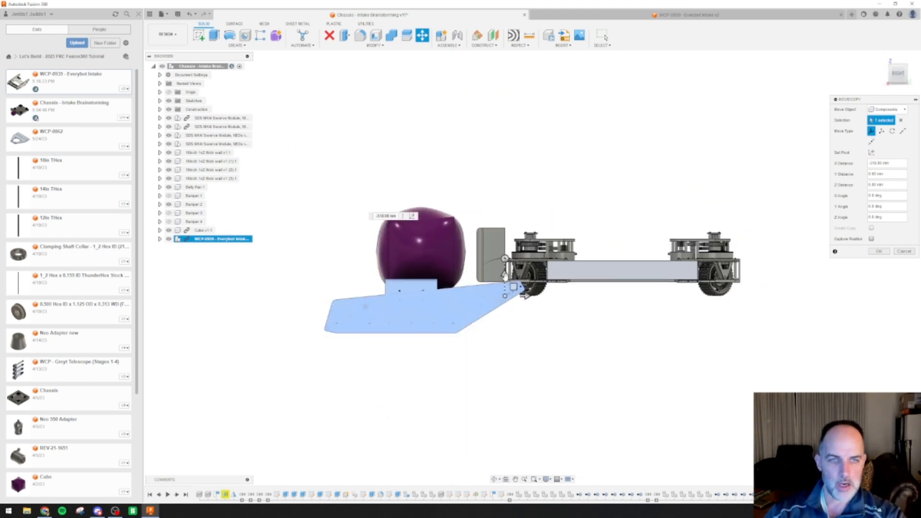
pyautogui.moveTo(505, 276); pyautogui.dragTo(518, 173)
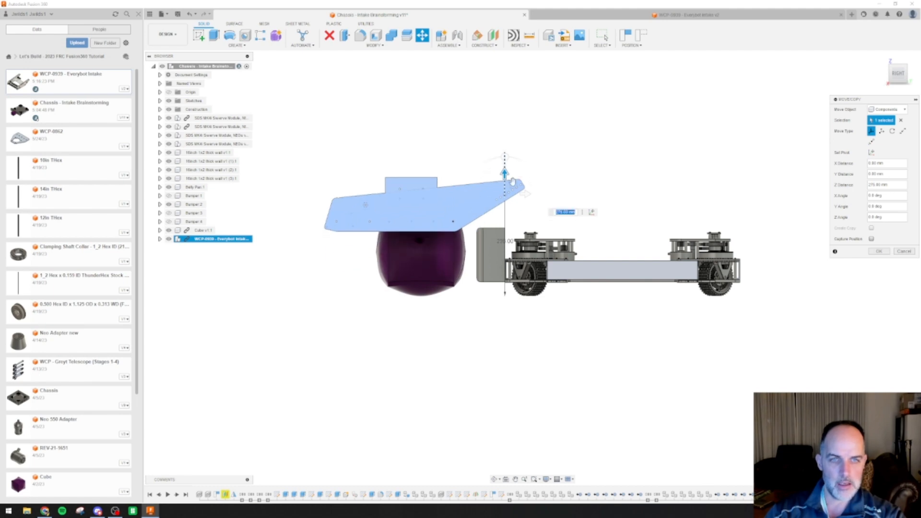
pyautogui.scroll(2, 450, 235)
pyautogui.scroll(2, 450, 234)
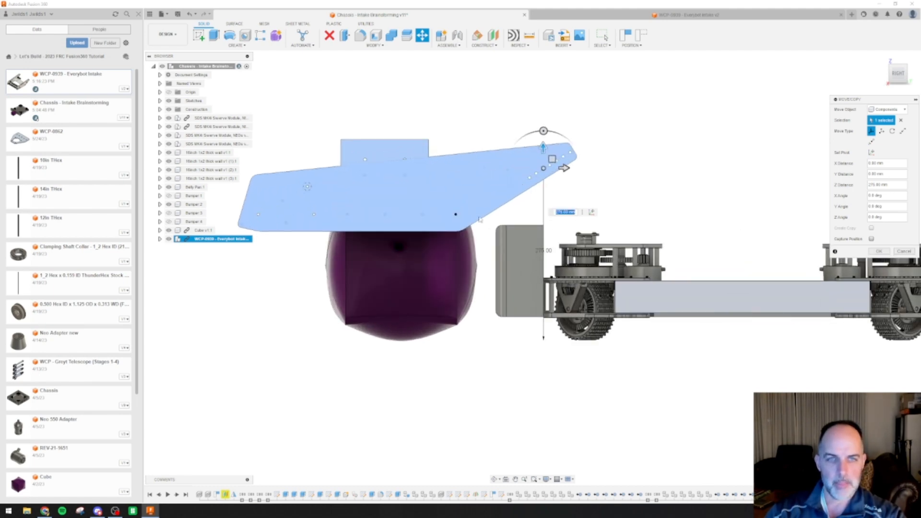
pyautogui.keyDown('shift'); pyautogui.moveTo(387, 290); pyautogui.dragTo(552, 237, button='middle'); pyautogui.keyUp('shift')
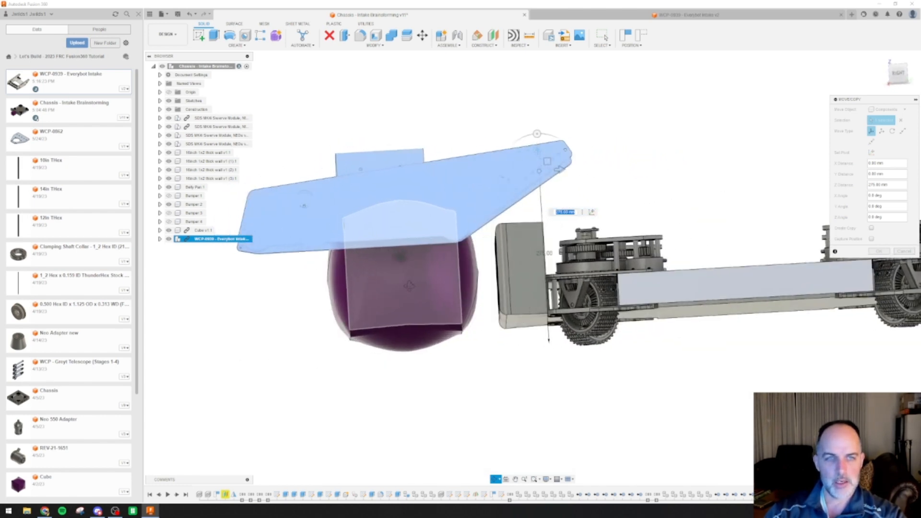
pyautogui.click(898, 74)
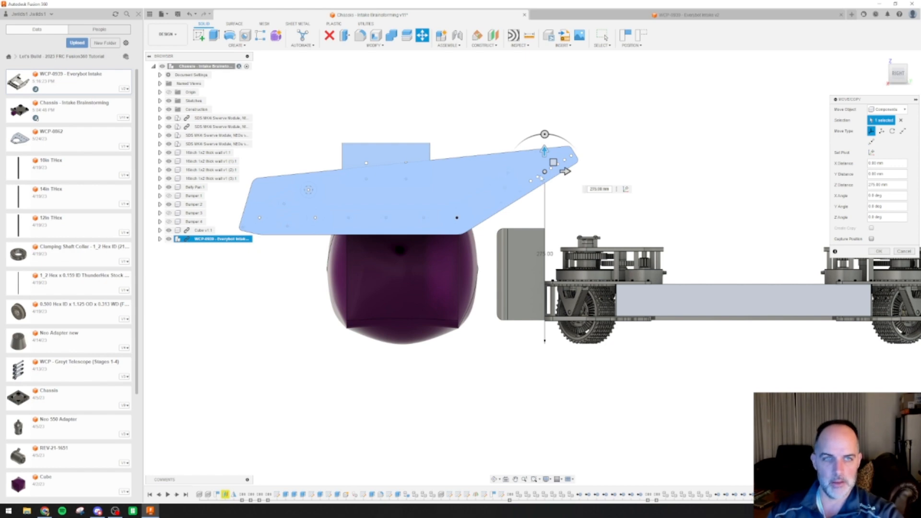
# Move the Everybot intake 40 mm along Y toward the chassis, check it from the front, and finish the move
pyautogui.click(565, 172)
pyautogui.moveTo(567, 172); pyautogui.dragTo(591, 172)
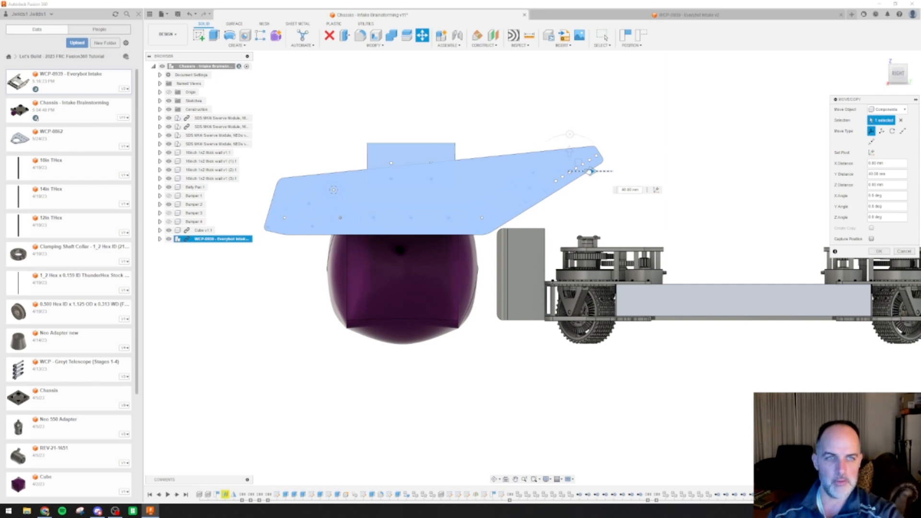
pyautogui.moveTo(590, 171); pyautogui.dragTo(591, 172)
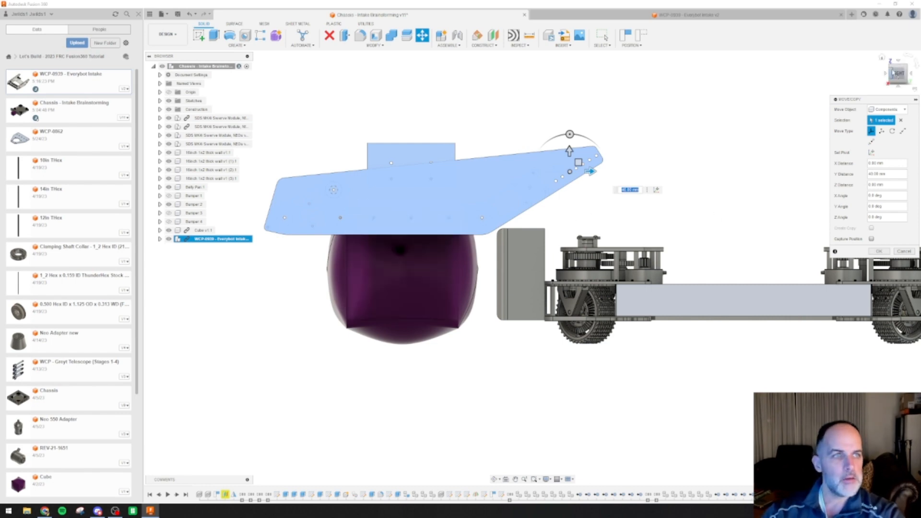
pyautogui.click(886, 73)
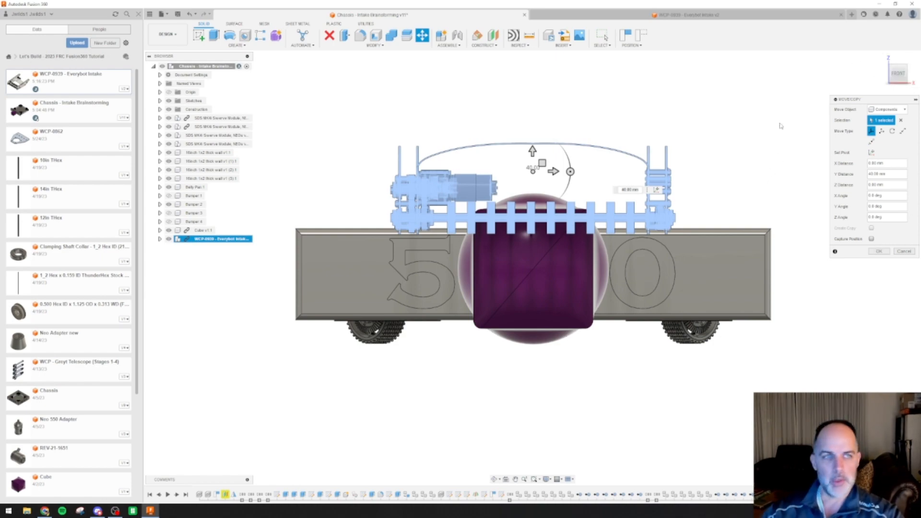
pyautogui.keyDown('shift'); pyautogui.moveTo(781, 126); pyautogui.dragTo(749, 120, button='middle'); pyautogui.keyUp('shift')
pyautogui.click(879, 251)
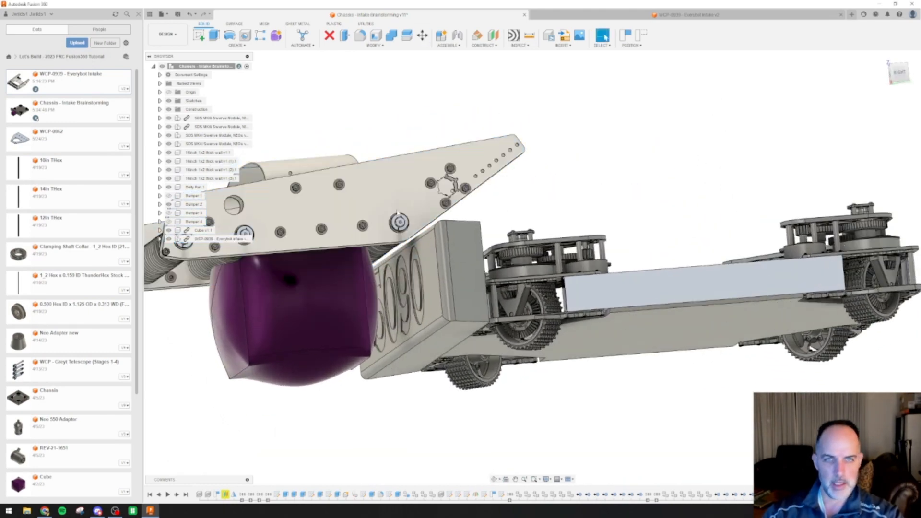
# Select the intake's outer side plate and examine how the rollers sit around the cube from the side and below
pyautogui.moveTo(571, 192); pyautogui.dragTo(667, 139, button='middle')
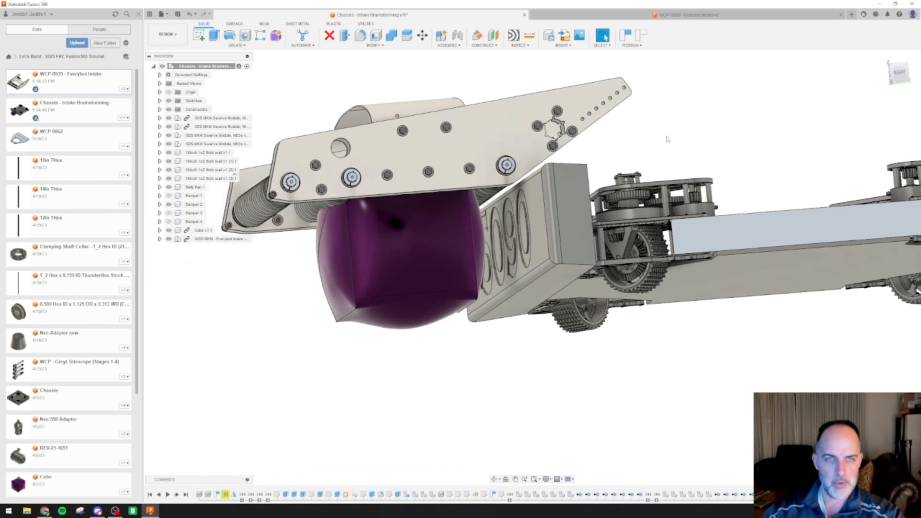
pyautogui.keyDown('shift'); pyautogui.moveTo(566, 187); pyautogui.dragTo(560, 171, button='middle'); pyautogui.keyUp('shift')
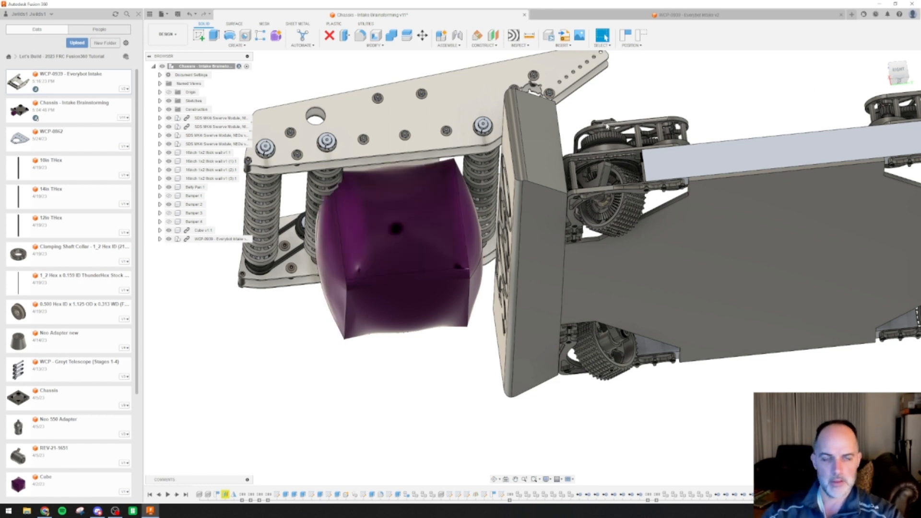
pyautogui.keyDown('shift'); pyautogui.moveTo(453, 181); pyautogui.dragTo(427, 176, button='middle'); pyautogui.keyUp('shift')
pyautogui.click(426, 176)
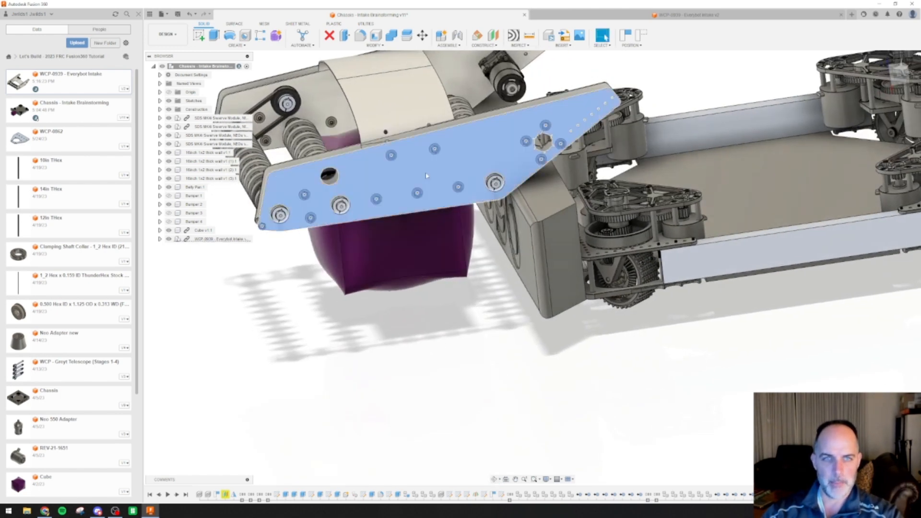
pyautogui.rightClick(426, 175)
pyautogui.click(301, 301)
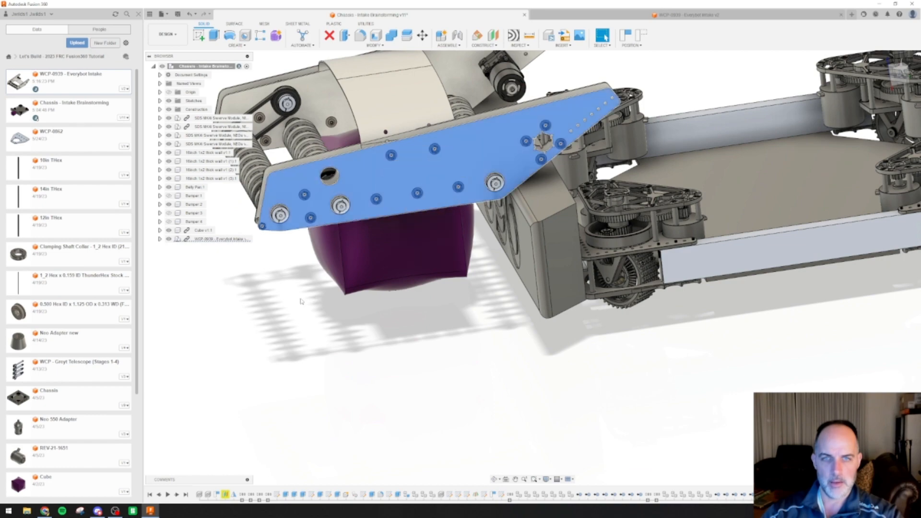
pyautogui.keyDown('shift'); pyautogui.moveTo(362, 339); pyautogui.dragTo(357, 313, button='middle'); pyautogui.keyUp('shift')
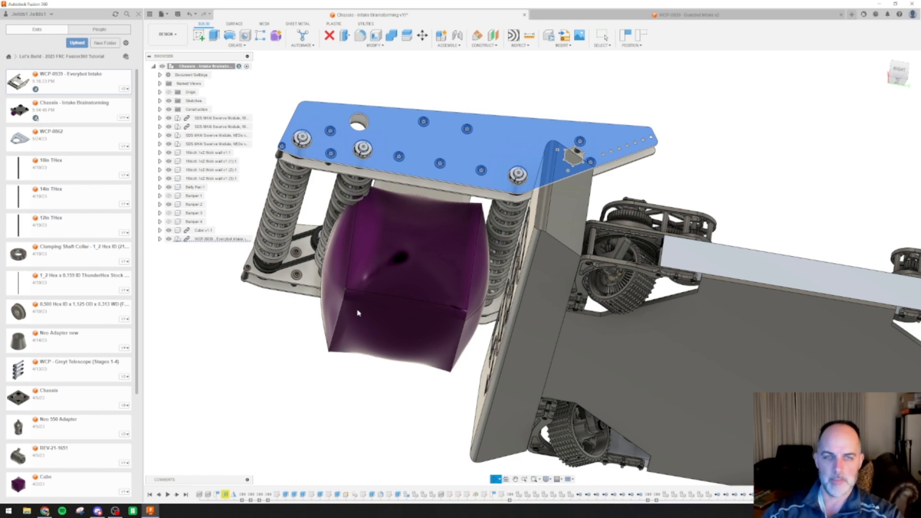
pyautogui.keyDown('shift'); pyautogui.moveTo(357, 313); pyautogui.dragTo(356, 355, button='middle'); pyautogui.keyUp('shift')
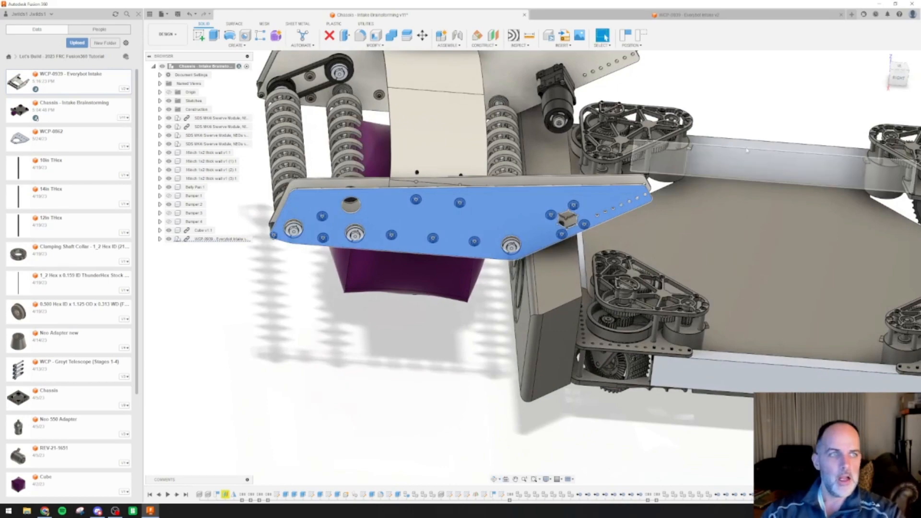
# Examine the intake's rollers, curved top sheet and motor relative to the cube and bumper from above, in front and below
pyautogui.click(892, 71)
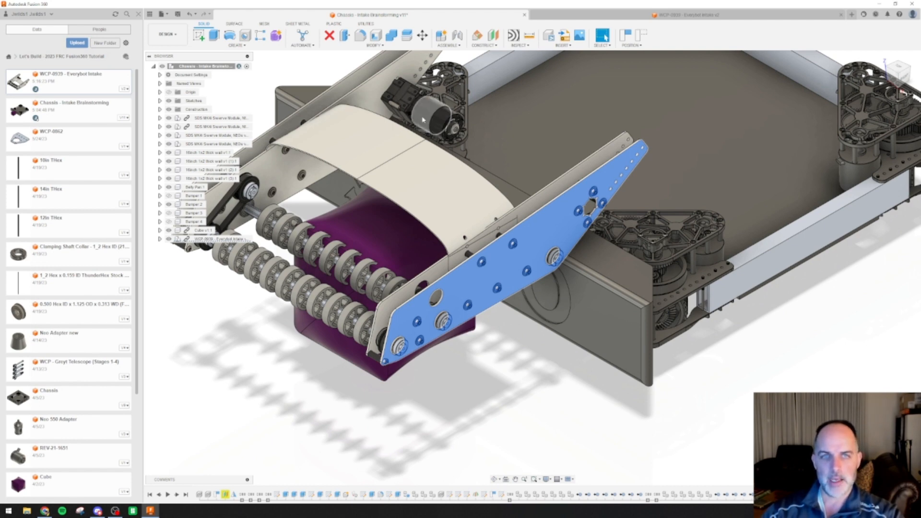
pyautogui.keyDown('shift'); pyautogui.moveTo(328, 191); pyautogui.dragTo(388, 101, button='middle'); pyautogui.keyUp('shift')
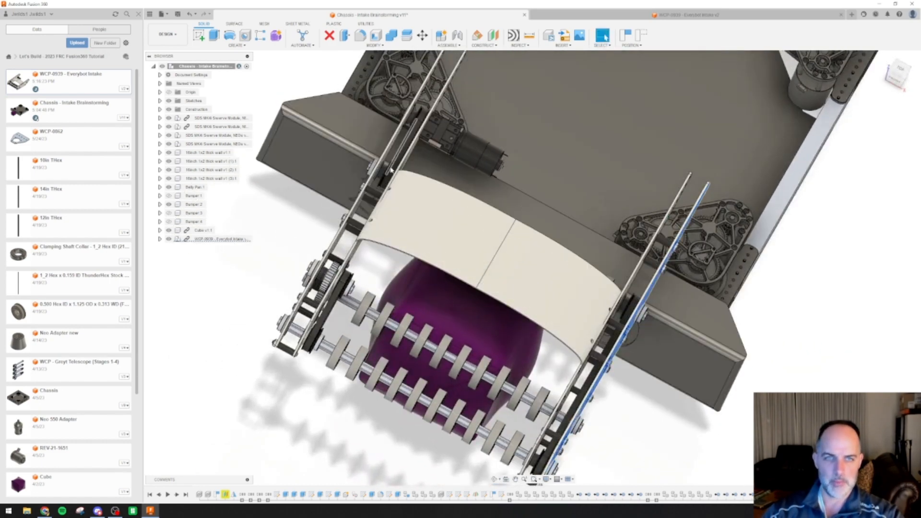
pyautogui.keyDown('shift'); pyautogui.moveTo(391, 173); pyautogui.dragTo(498, 225, button='middle'); pyautogui.keyUp('shift')
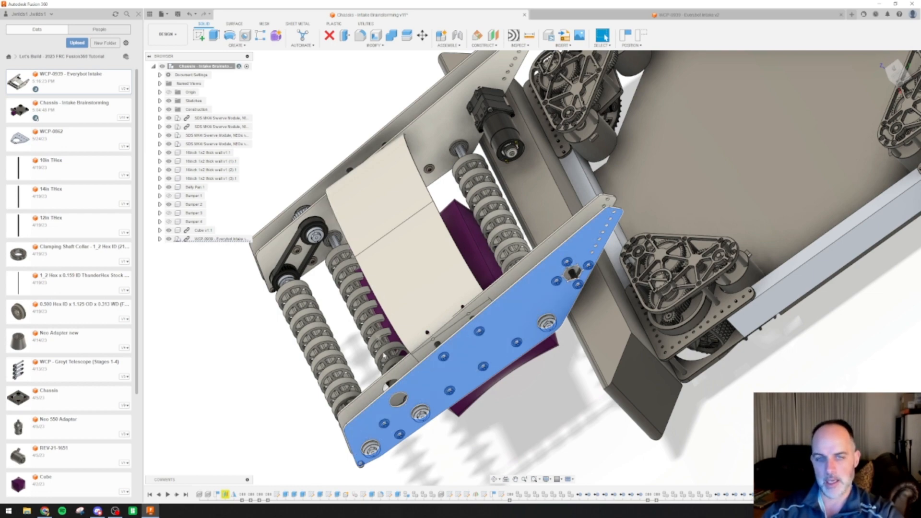
pyautogui.keyDown('shift'); pyautogui.moveTo(481, 450); pyautogui.dragTo(538, 434, button='middle'); pyautogui.keyUp('shift')
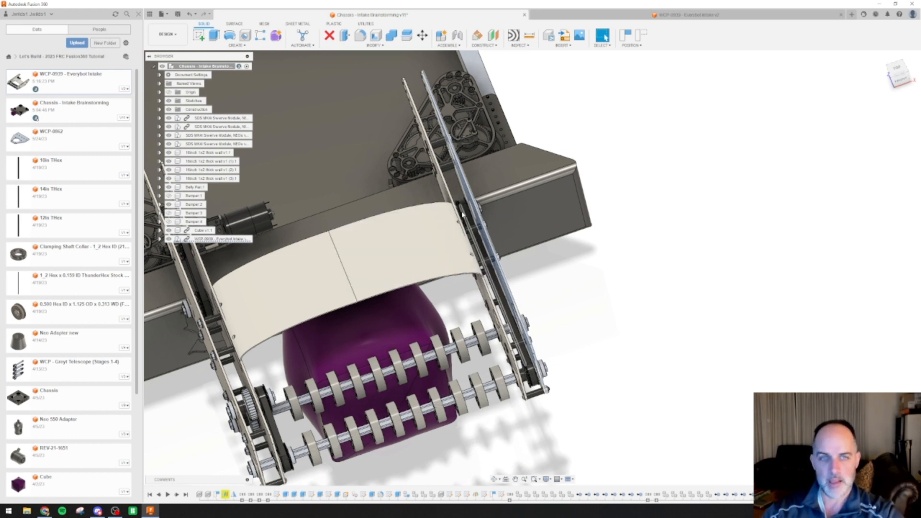
pyautogui.keyDown('shift'); pyautogui.moveTo(550, 306); pyautogui.dragTo(492, 268, button='middle'); pyautogui.keyUp('shift')
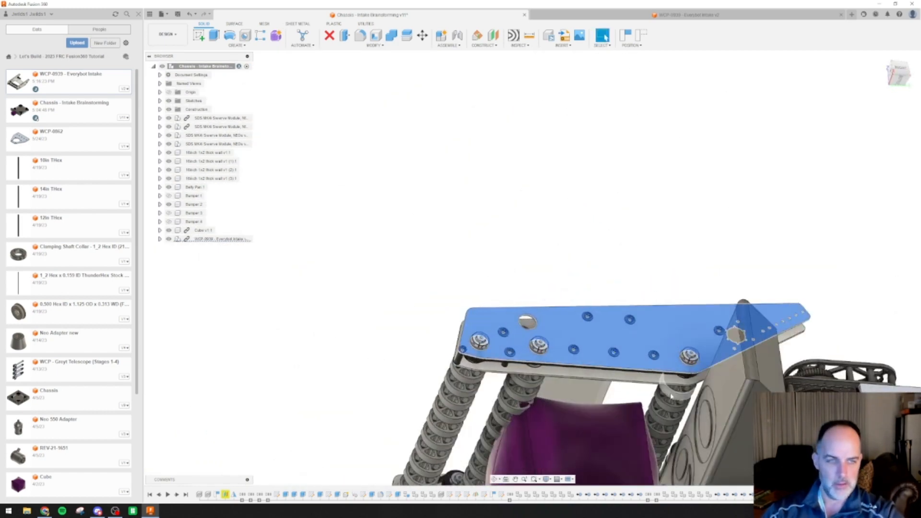
pyautogui.moveTo(676, 376); pyautogui.dragTo(596, 161, button='middle')
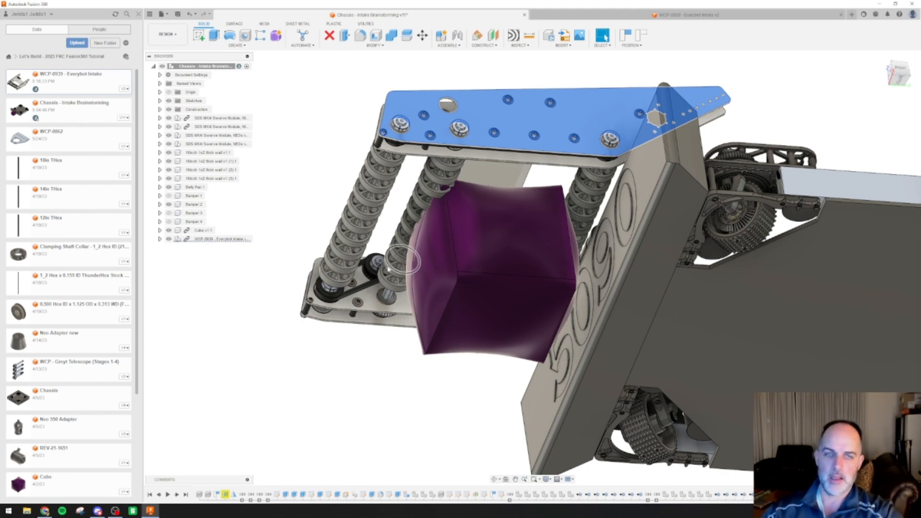
pyautogui.keyDown('shift'); pyautogui.moveTo(363, 308); pyautogui.dragTo(315, 272, button='middle'); pyautogui.keyUp('shift')
# Hide the intake's outer side plate on the motor side to expose the gears and roller shafts
pyautogui.rightClick(308, 254)
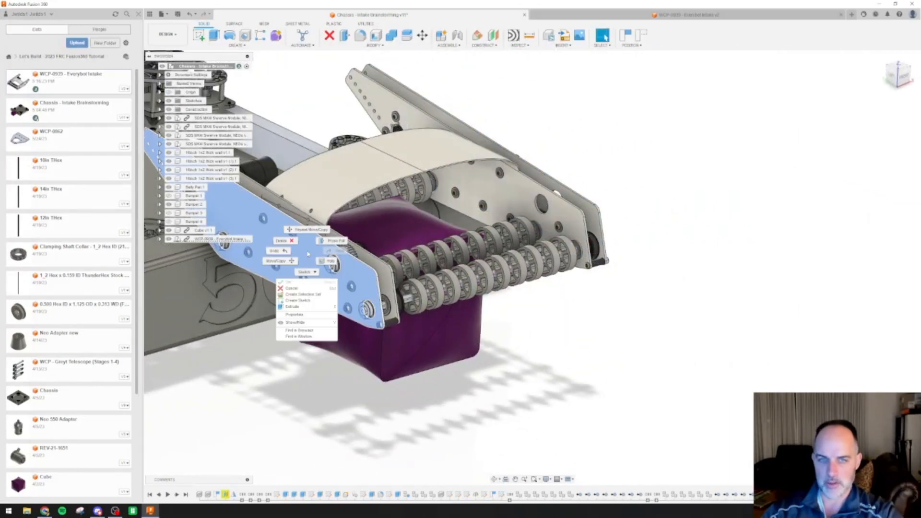
pyautogui.click(295, 322)
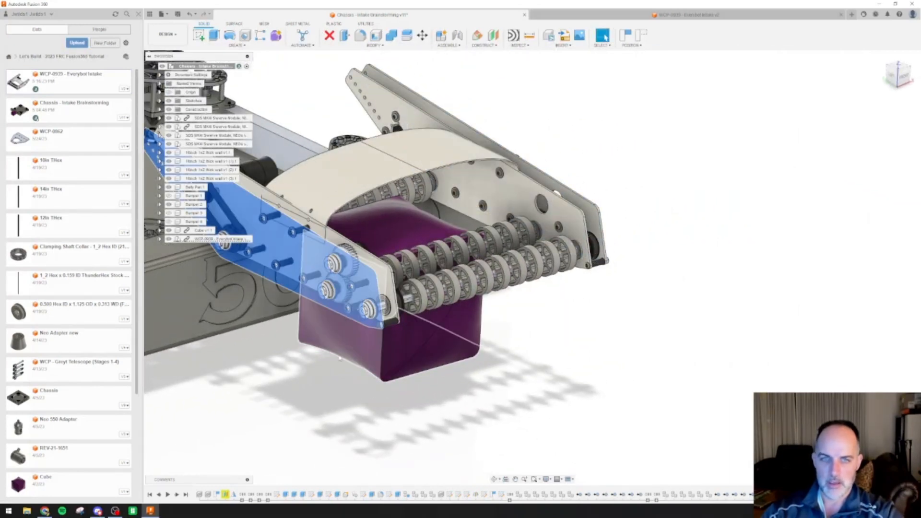
pyautogui.click(611, 395)
pyautogui.moveTo(353, 381); pyautogui.dragTo(471, 408, button='middle')
pyautogui.scroll(5, 459, 221)
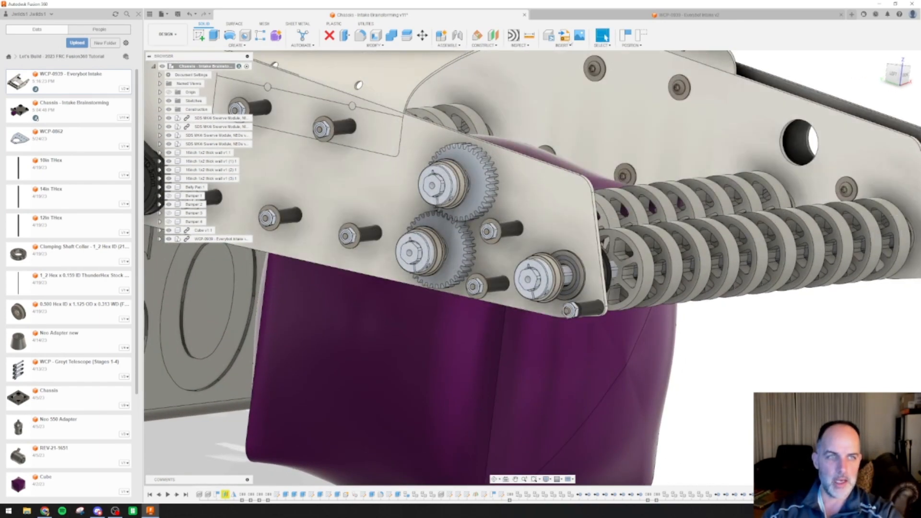
# Examine the exposed gear pair, belt drive and roller shafts that power the intake
pyautogui.scroll(-5, 456, 117)
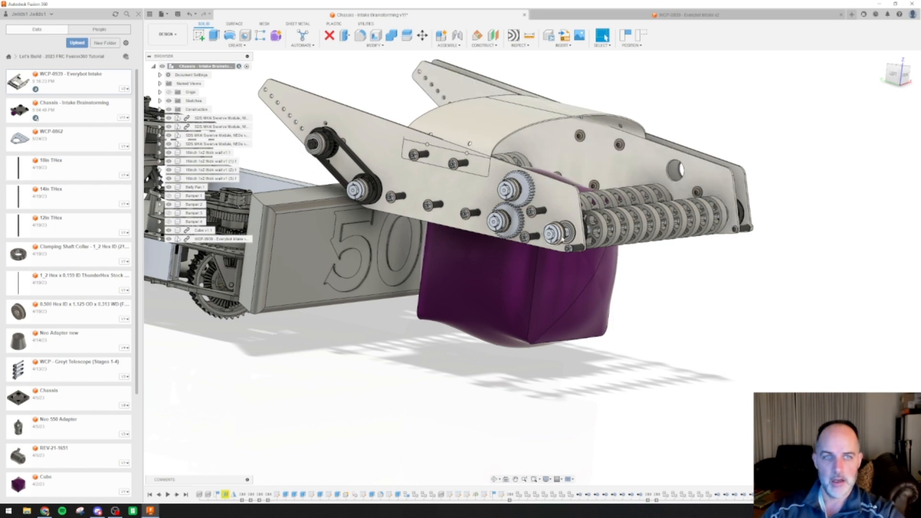
pyautogui.keyDown('shift'); pyautogui.moveTo(563, 238); pyautogui.dragTo(562, 240, button='middle'); pyautogui.keyUp('shift')
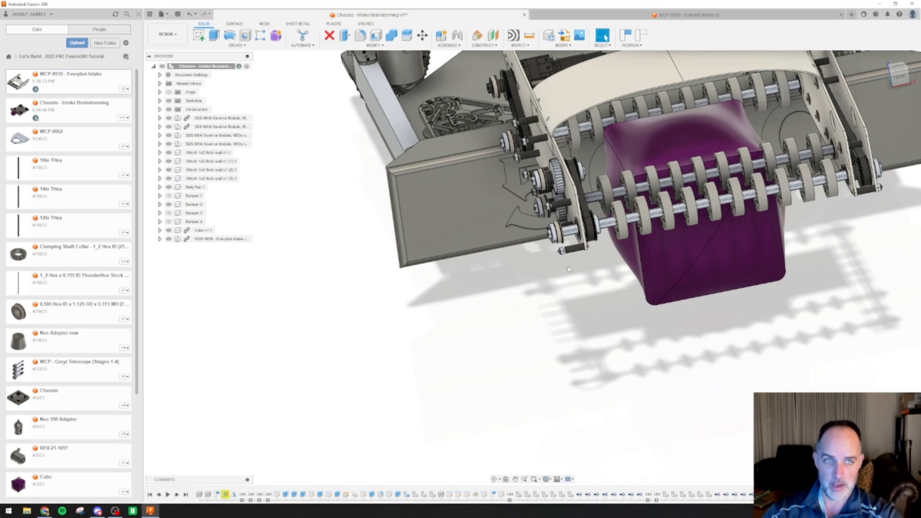
pyautogui.keyDown('shift'); pyautogui.moveTo(573, 297); pyautogui.dragTo(592, 247, button='middle'); pyautogui.keyUp('shift')
pyautogui.scroll(5, 529, 206)
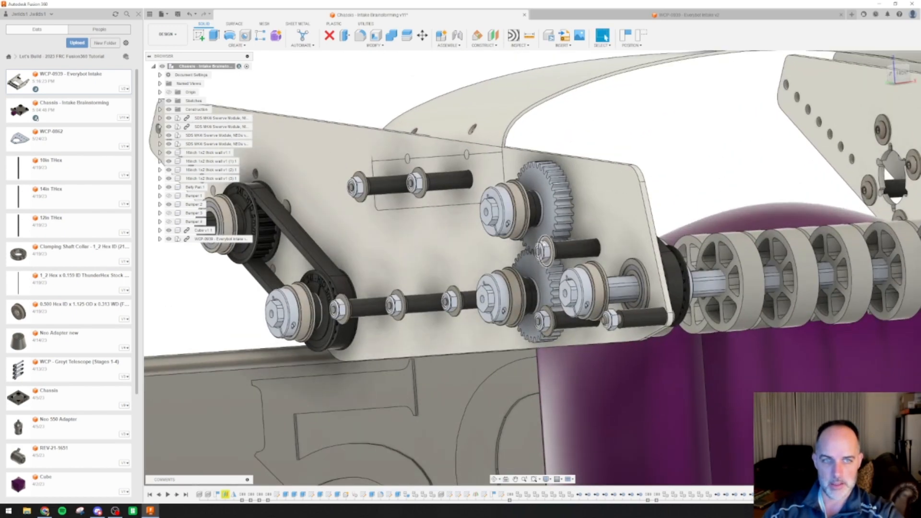
pyautogui.keyDown('shift'); pyautogui.moveTo(549, 271); pyautogui.dragTo(596, 274, button='middle'); pyautogui.keyUp('shift')
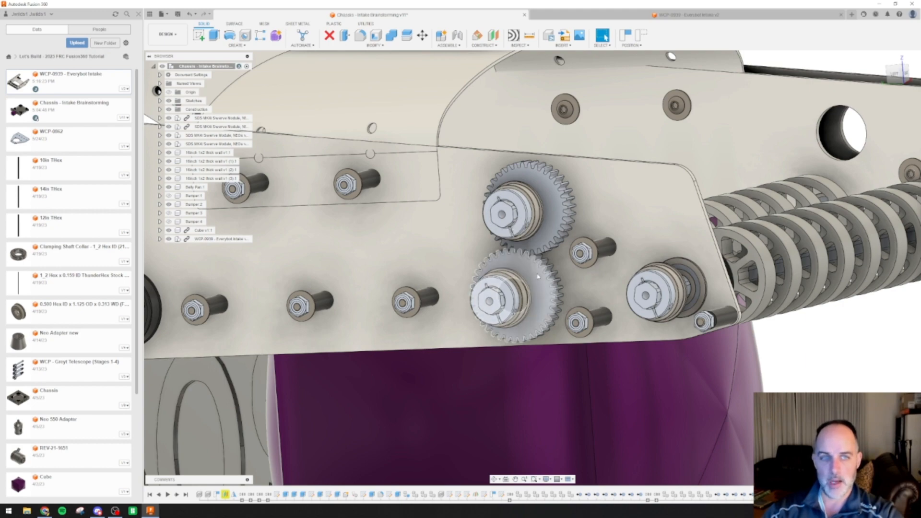
pyautogui.scroll(-3, 606, 269)
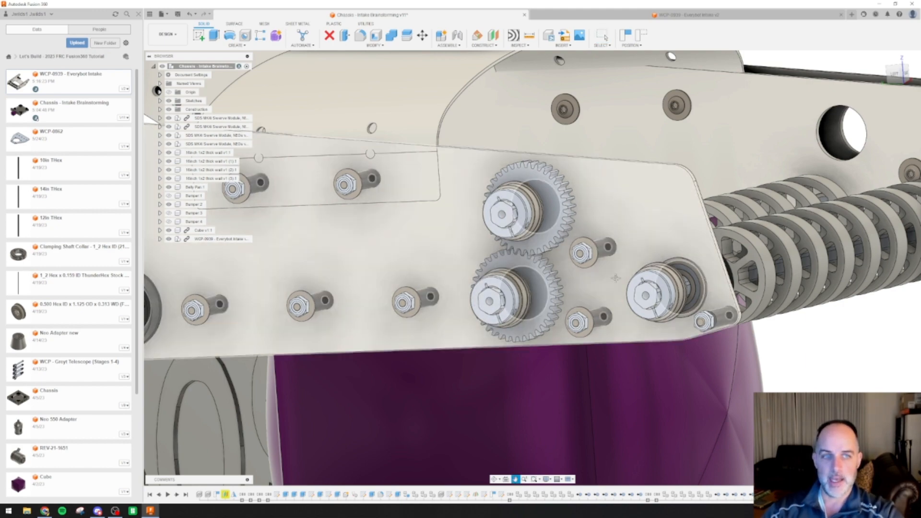
pyautogui.scroll(-1, 606, 270)
pyautogui.scroll(-2, 607, 269)
pyautogui.keyDown('shift'); pyautogui.moveTo(607, 270); pyautogui.dragTo(637, 275, button='middle'); pyautogui.keyUp('shift')
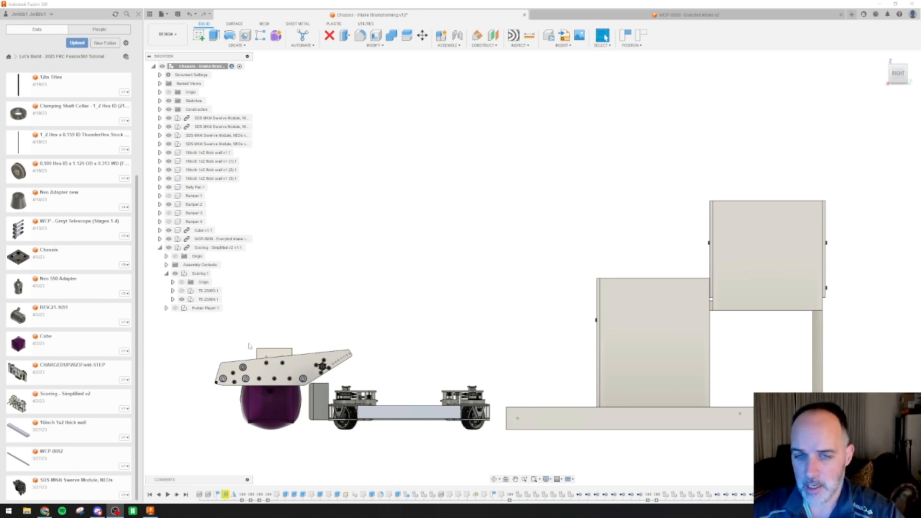
# Compare the intake and chassis with the scoring grid from the right side, and collapse the Scoring - Simplified component's tree
pyautogui.scroll(-4, 225, 379)
pyautogui.scroll(6, 225, 379)
pyautogui.scroll(2, 227, 378)
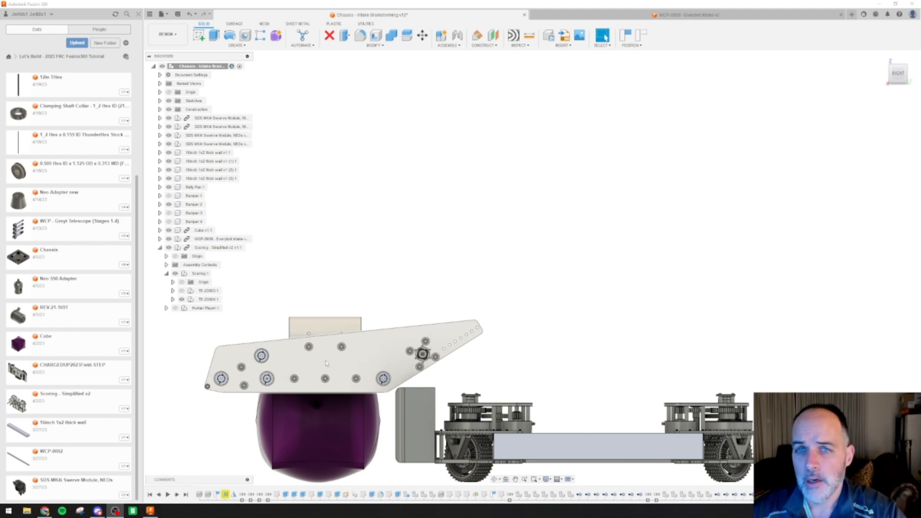
pyautogui.scroll(-2, 331, 319)
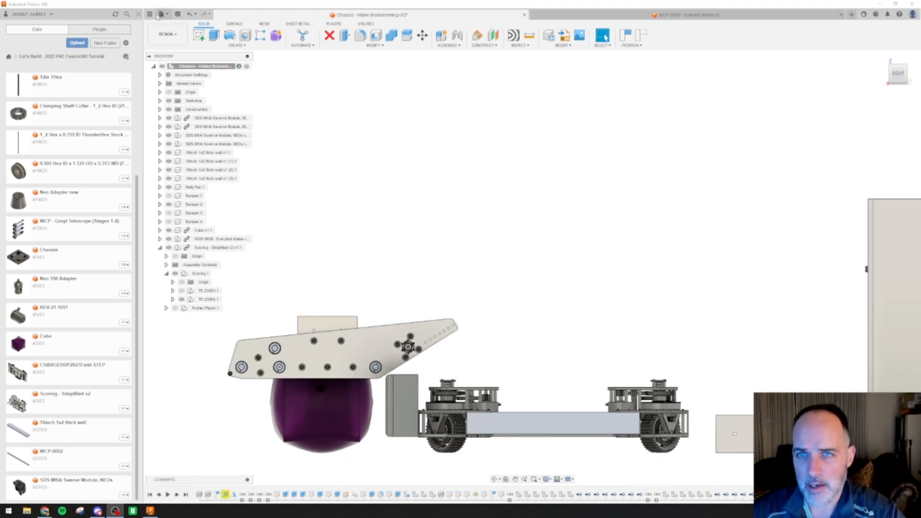
pyautogui.scroll(-1, 503, 265)
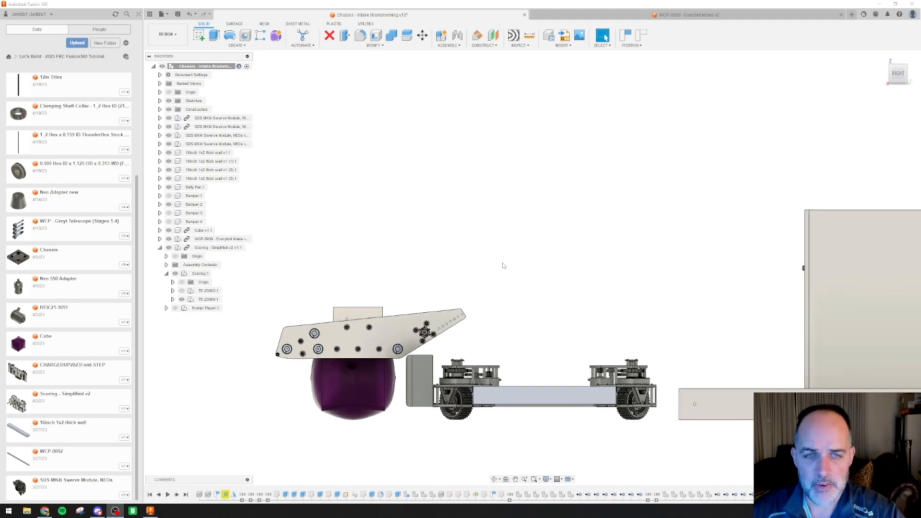
pyautogui.moveTo(605, 260); pyautogui.dragTo(538, 259, button='middle')
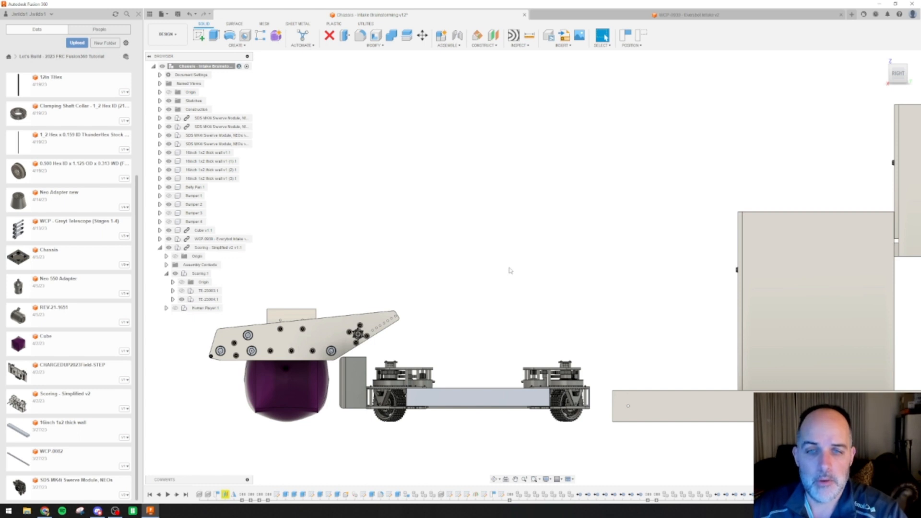
pyautogui.scroll(-3, 501, 257)
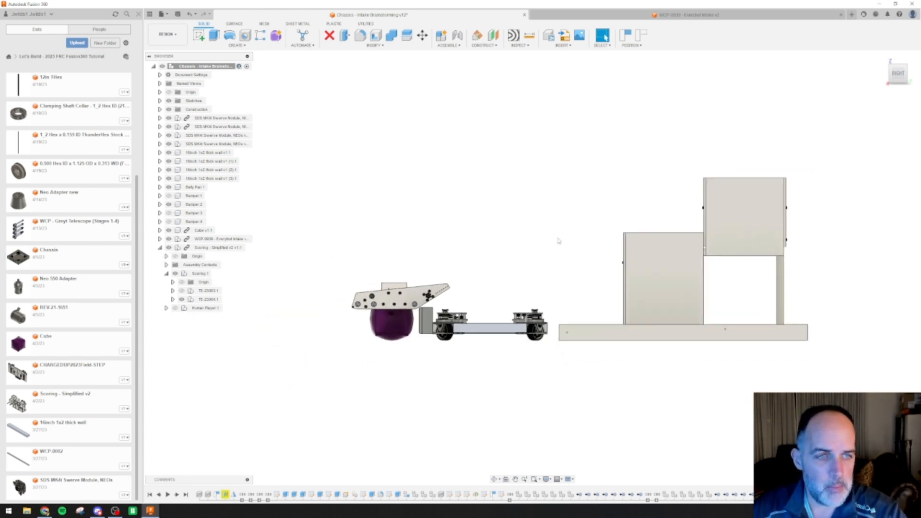
pyautogui.scroll(-2, 480, 241)
pyautogui.scroll(1, 482, 250)
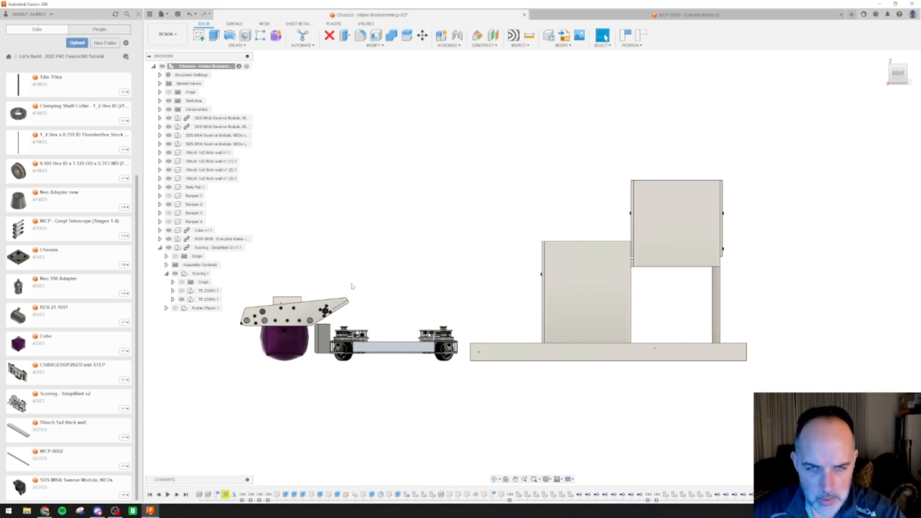
pyautogui.scroll(-1, 352, 286)
pyautogui.scroll(3, 356, 279)
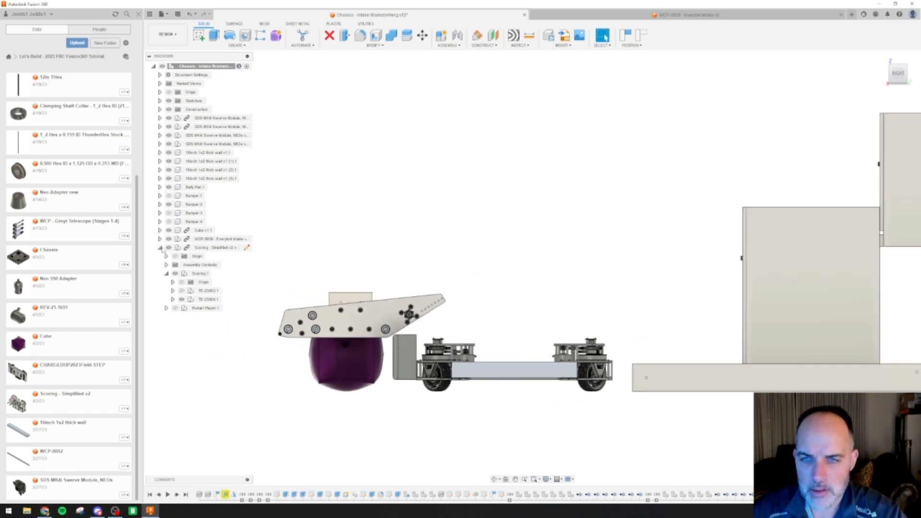
pyautogui.click(160, 247)
# Try rotating the WCP-0939 - Everybot Intake about -195 degrees around the X axis to fold it back over the chassis
pyautogui.click(211, 239)
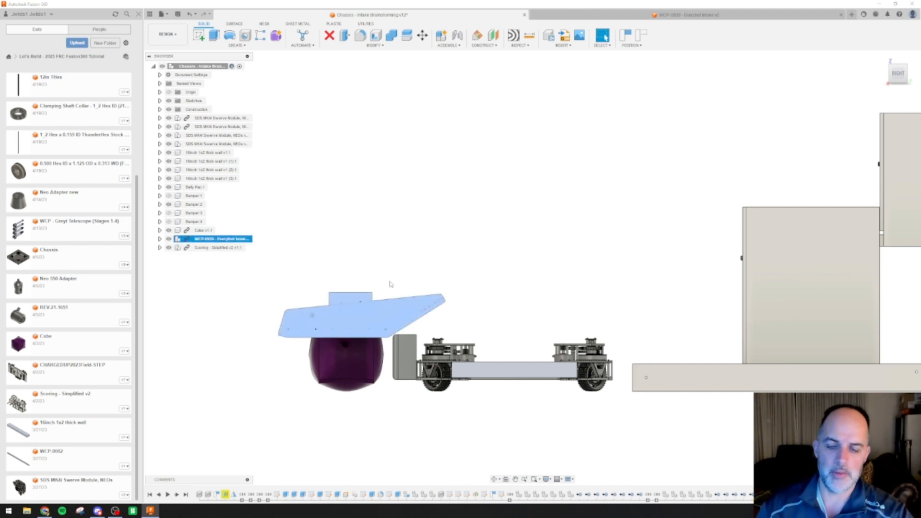
pyautogui.press('m')
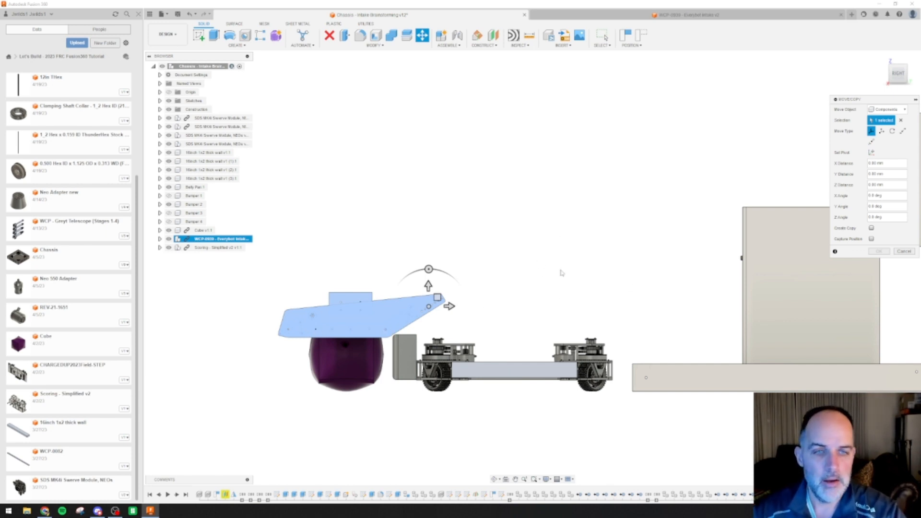
pyautogui.scroll(-2, 461, 324)
pyautogui.scroll(4, 461, 324)
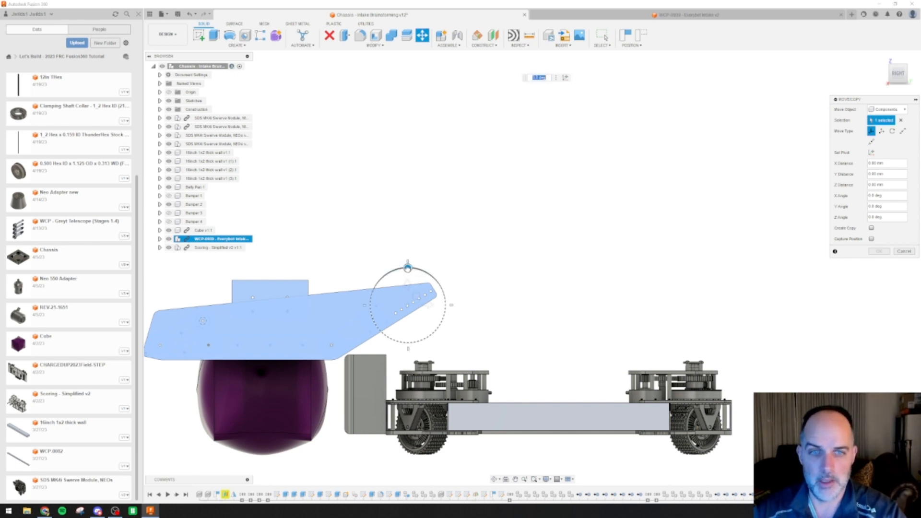
pyautogui.moveTo(408, 268); pyautogui.dragTo(395, 339)
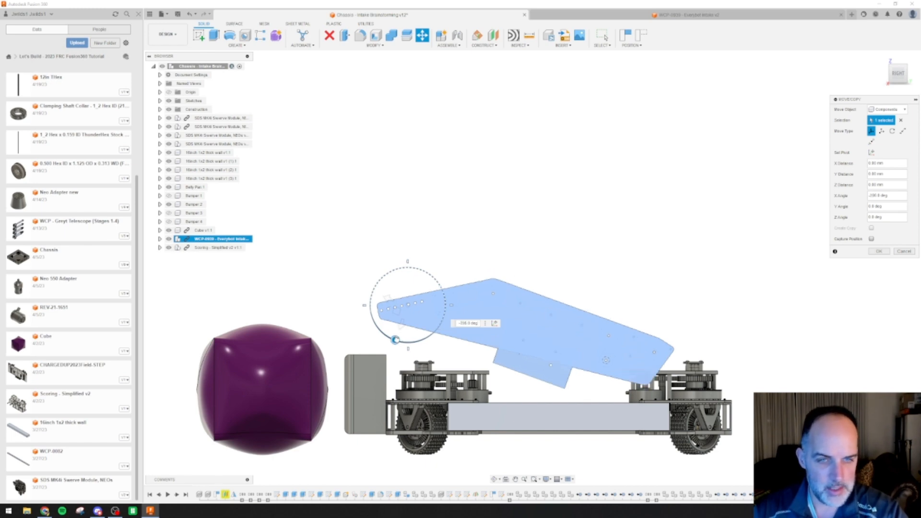
pyautogui.moveTo(396, 339); pyautogui.dragTo(398, 341)
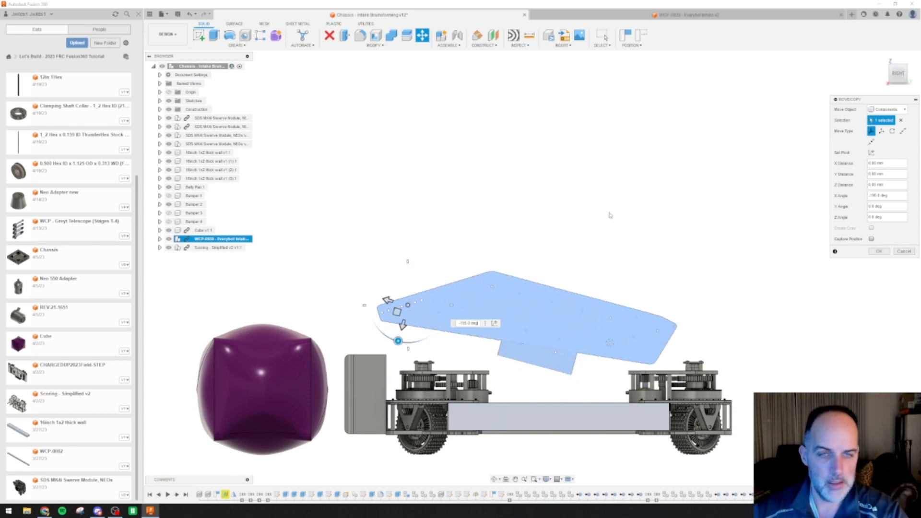
pyautogui.keyDown('shift'); pyautogui.moveTo(611, 216); pyautogui.dragTo(611, 240, button='middle'); pyautogui.keyUp('shift')
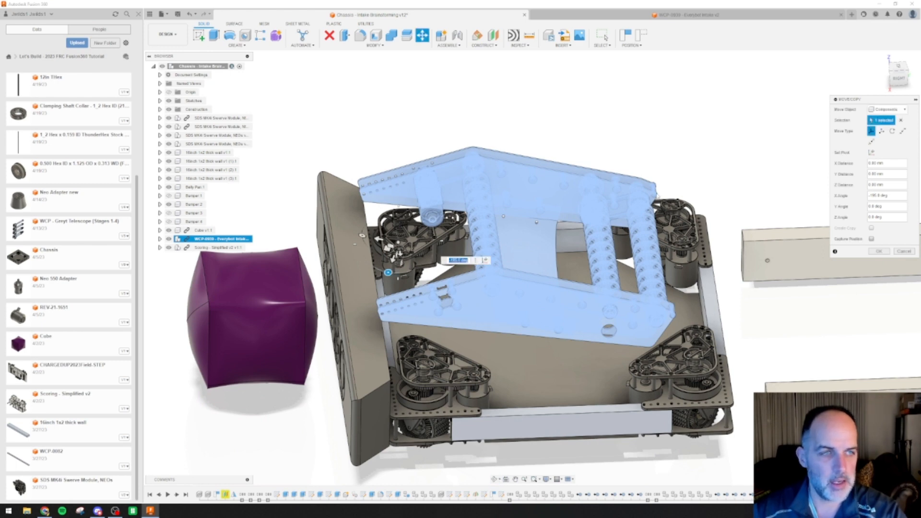
pyautogui.click(904, 252)
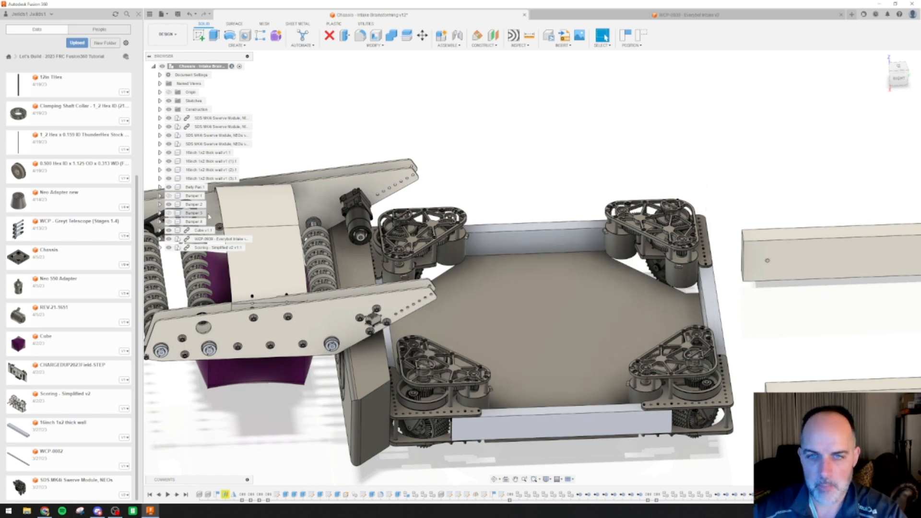
# Start moving the WCP-0939 - Everybot Intake and set its pivot at the outermost hole of the side plate's narrow end
pyautogui.click(218, 238)
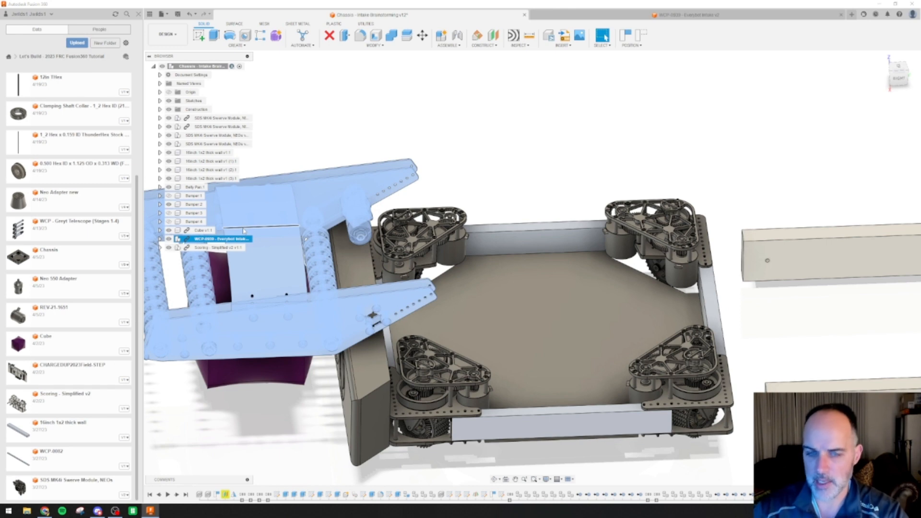
pyautogui.press('m')
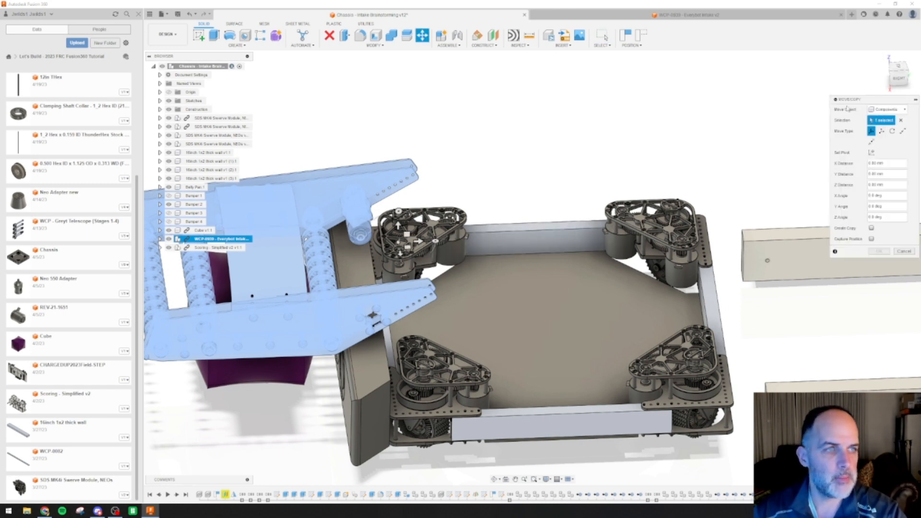
pyautogui.click(899, 79)
pyautogui.moveTo(460, 369); pyautogui.dragTo(438, 76, button='middle')
pyautogui.scroll(-1, 453, 323)
pyautogui.scroll(8, 455, 294)
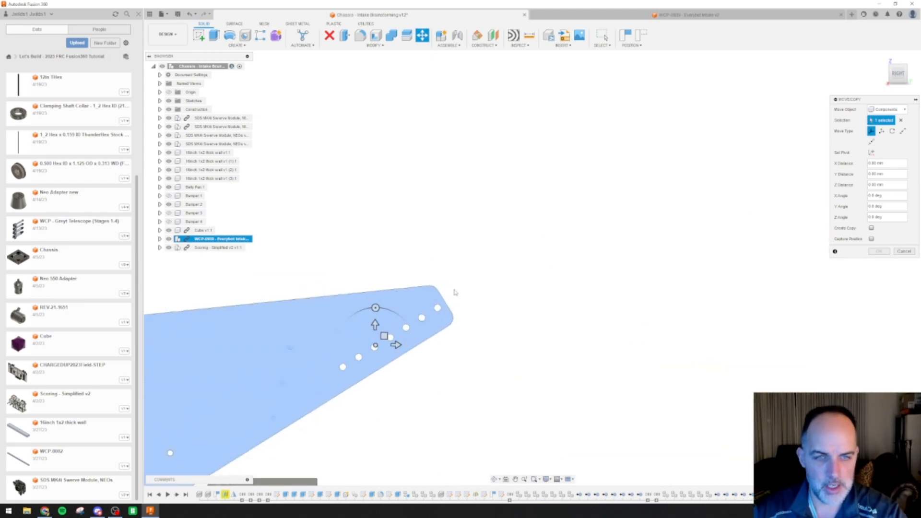
pyautogui.scroll(2, 456, 292)
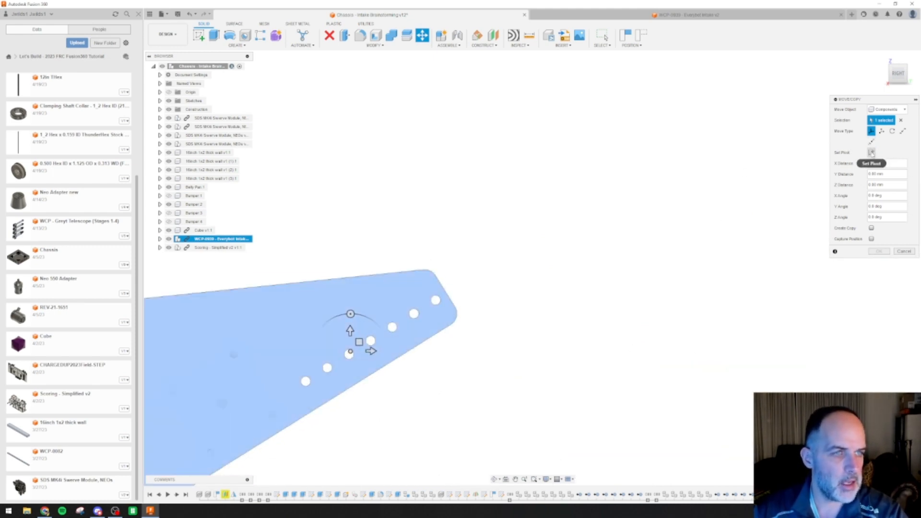
pyautogui.press('ctrl')
pyautogui.press('ctrl')
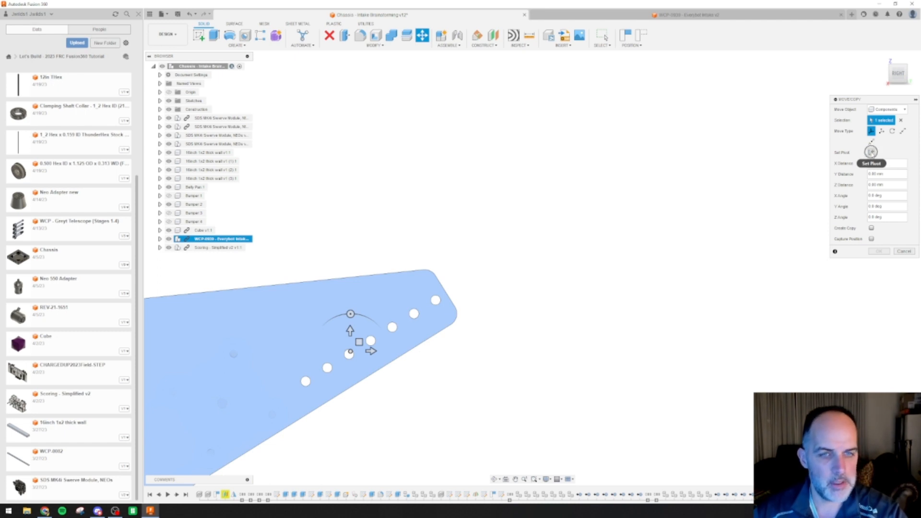
pyautogui.click(872, 152)
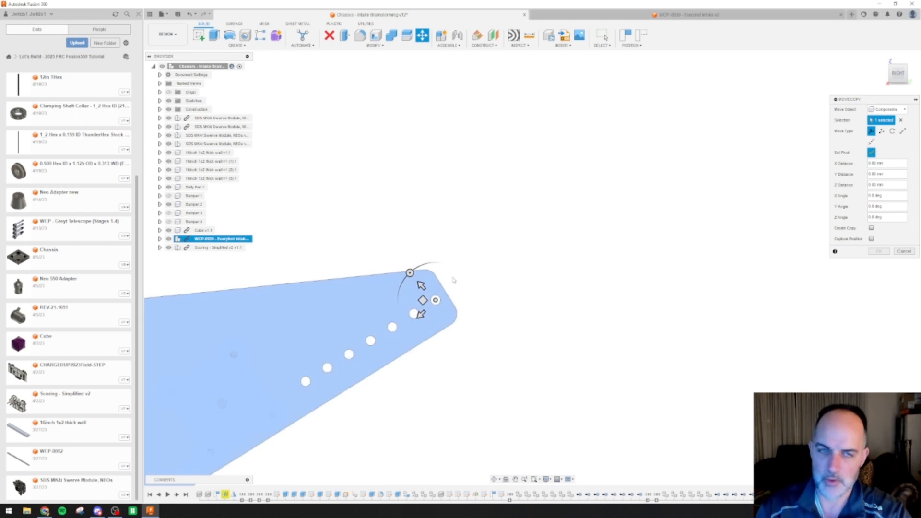
pyautogui.click(871, 153)
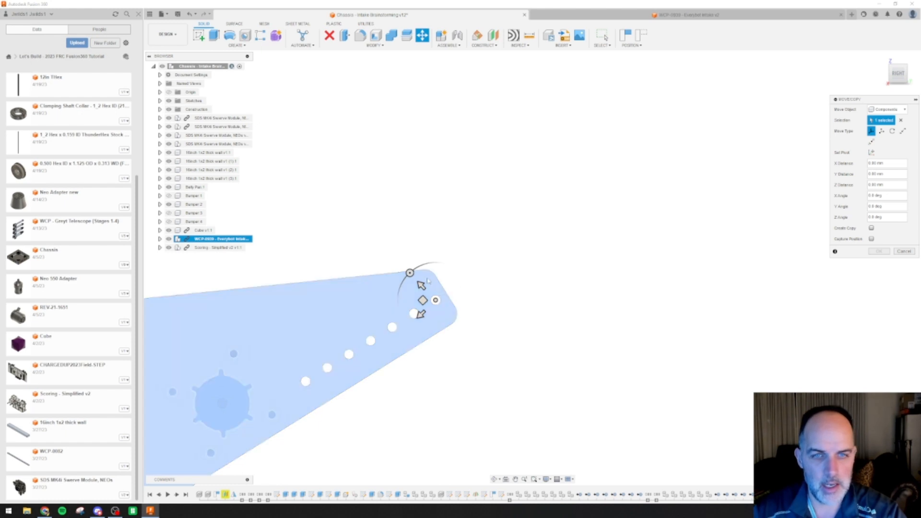
# Try rotating the intake about 210 degrees around the end-hole pivot to fold it back over the chassis
pyautogui.moveTo(410, 272); pyautogui.dragTo(505, 307)
pyautogui.scroll(-5, 505, 306)
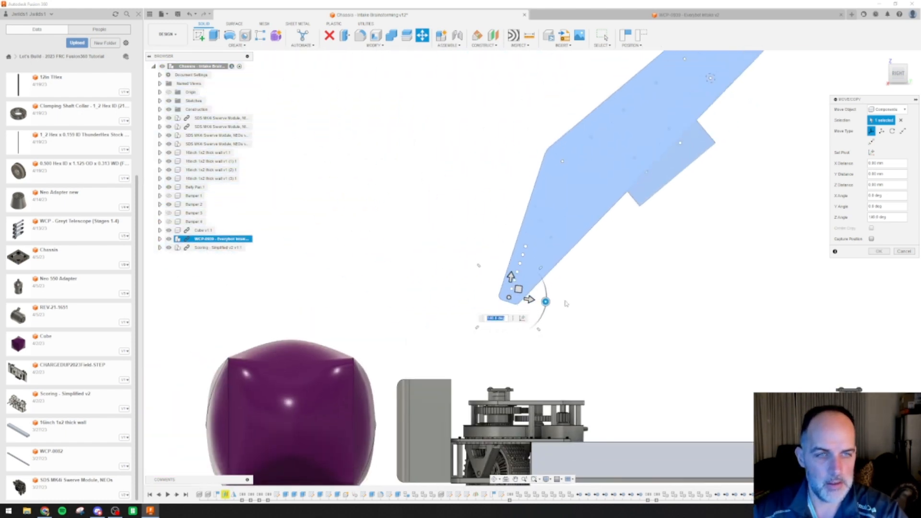
pyautogui.scroll(-2, 578, 294)
pyautogui.moveTo(578, 294); pyautogui.dragTo(422, 312, button='middle')
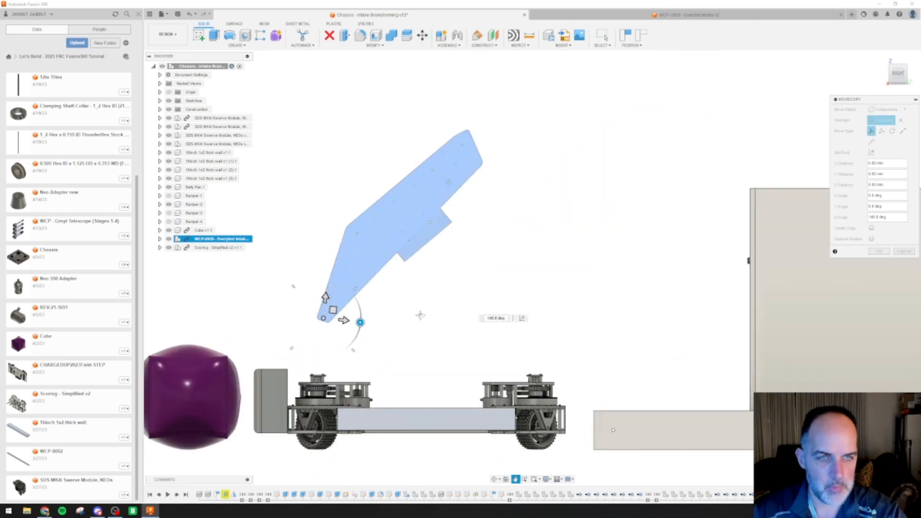
pyautogui.moveTo(364, 324); pyautogui.dragTo(337, 353)
pyautogui.scroll(-1, 536, 303)
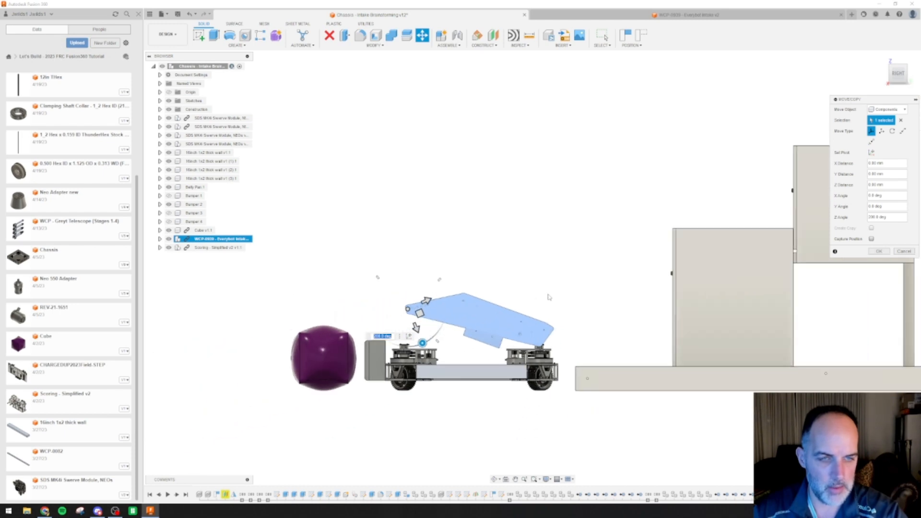
pyautogui.scroll(-1, 572, 336)
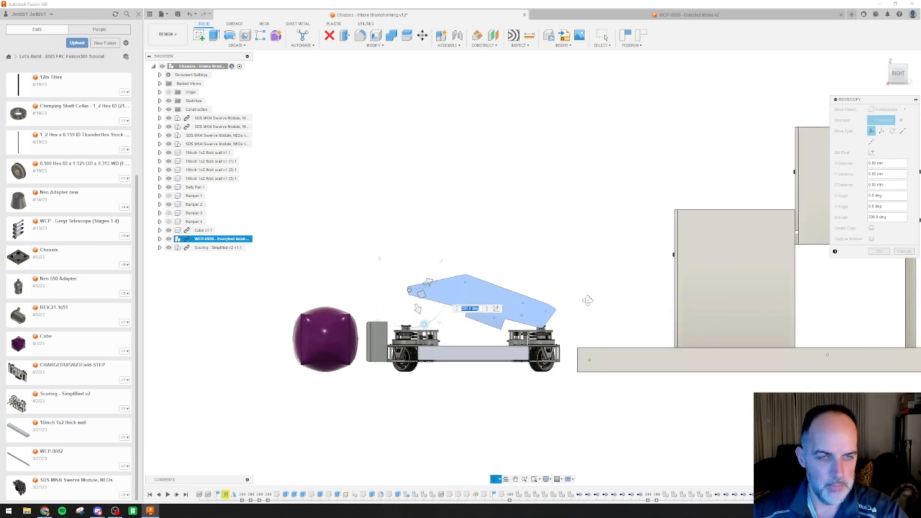
pyautogui.keyDown('shift'); pyautogui.moveTo(588, 300); pyautogui.dragTo(591, 310, button='middle'); pyautogui.keyUp('shift')
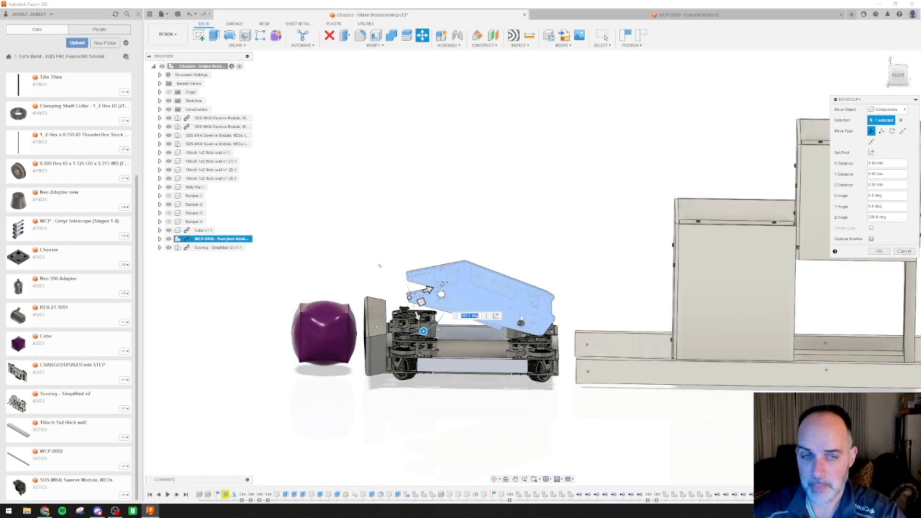
pyautogui.click(900, 75)
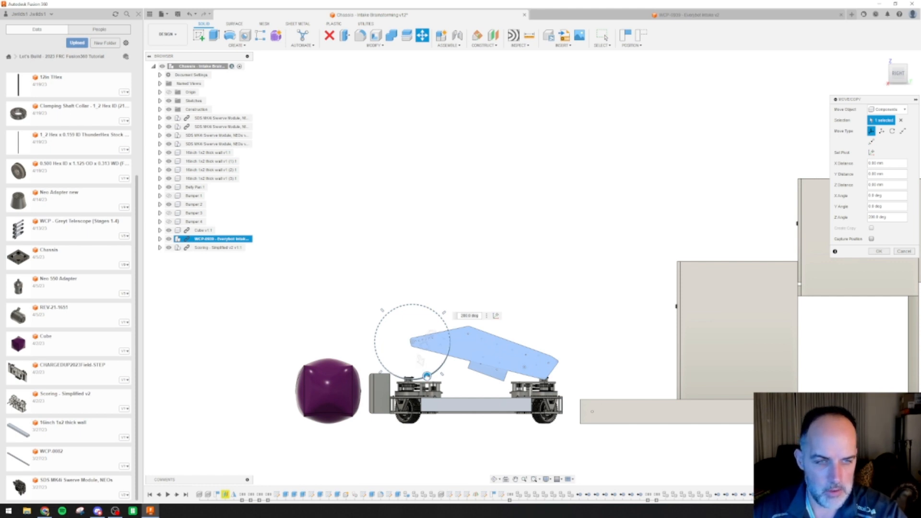
pyautogui.moveTo(426, 376); pyautogui.dragTo(420, 378)
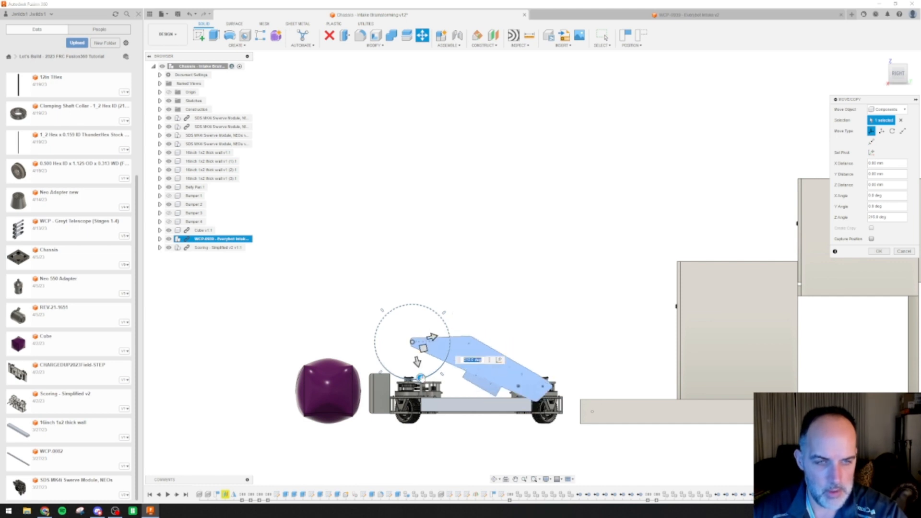
pyautogui.keyDown('shift'); pyautogui.moveTo(631, 358); pyautogui.dragTo(607, 395, button='middle'); pyautogui.keyUp('shift')
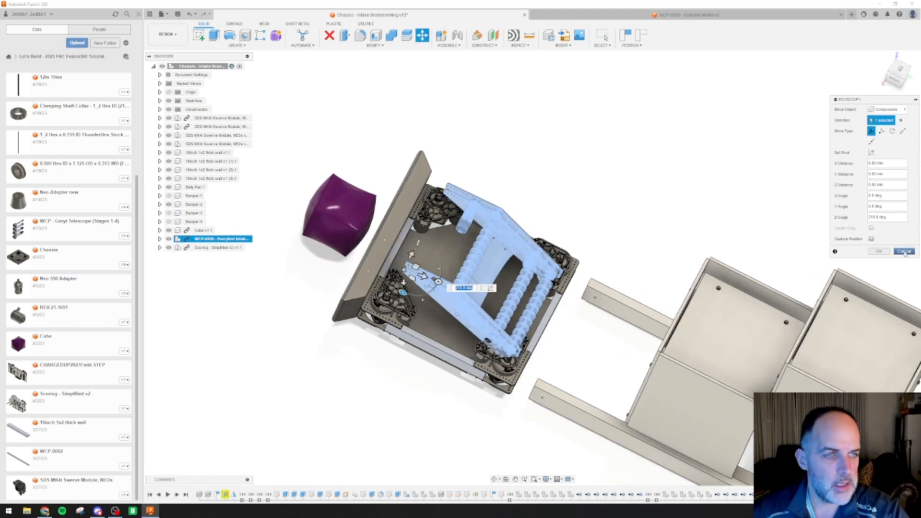
pyautogui.click(904, 251)
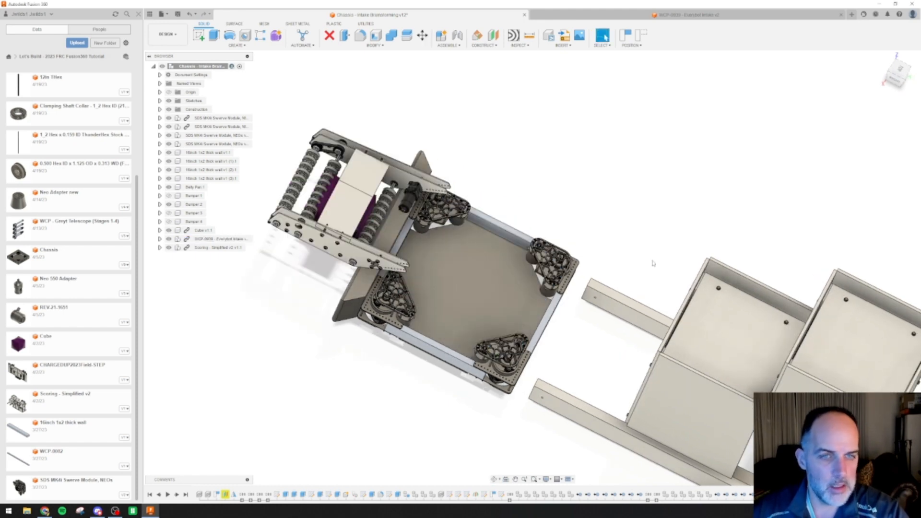
# Compare the lowered intake, cube and chassis with the scoring grid from the right side
pyautogui.click(896, 82)
pyautogui.moveTo(477, 297); pyautogui.dragTo(465, 150, button='middle')
pyautogui.scroll(6, 434, 252)
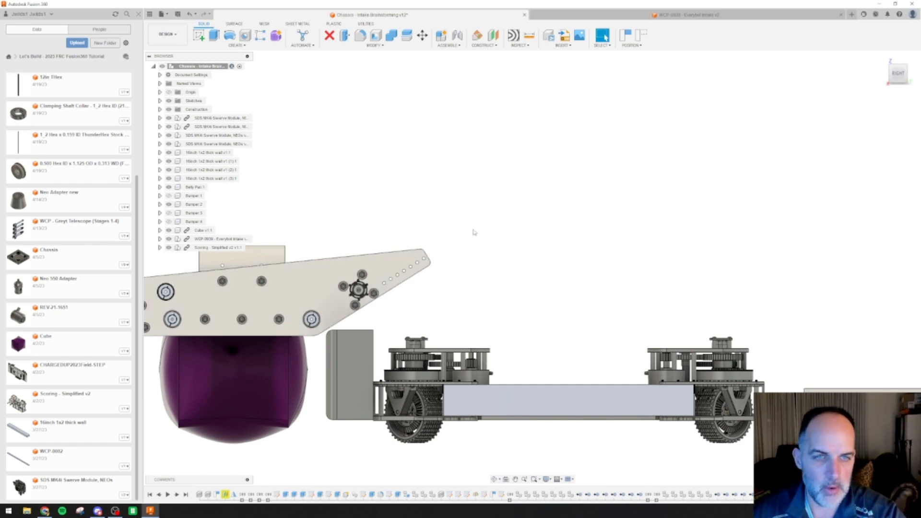
pyautogui.press('ctrl')
pyautogui.press('ctrl')
pyautogui.press('ctrl')
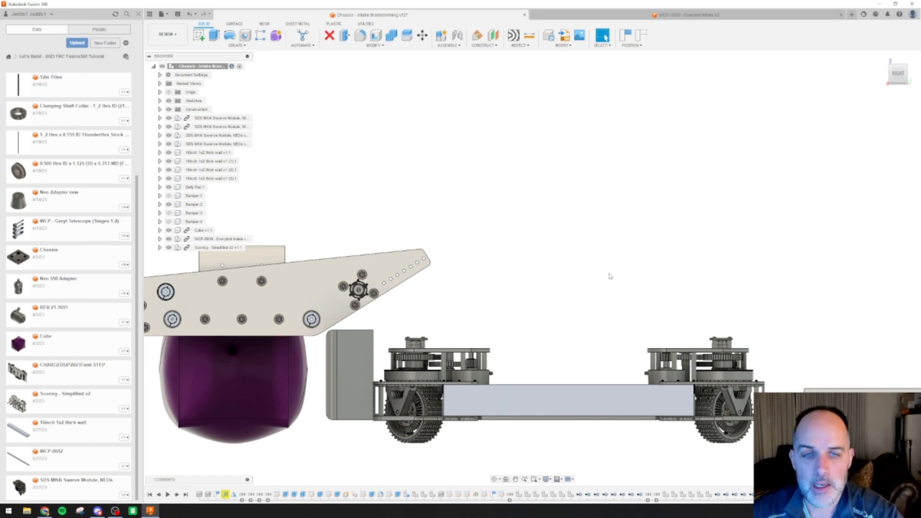
pyautogui.scroll(-3, 489, 282)
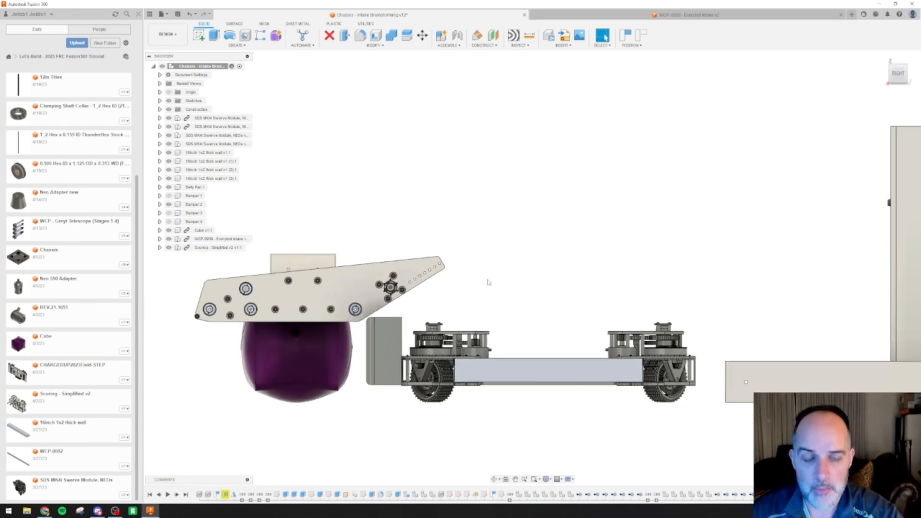
pyautogui.scroll(-2, 488, 282)
pyautogui.scroll(1, 488, 282)
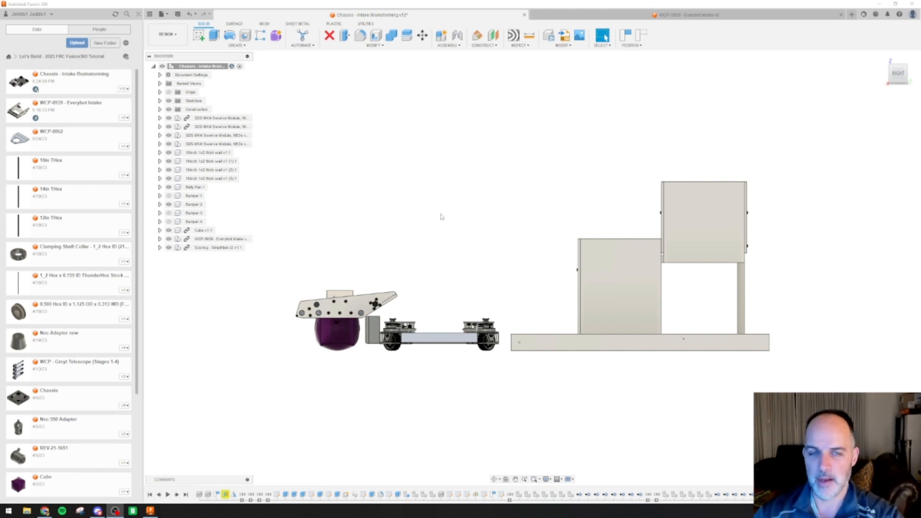
pyautogui.scroll(3, 412, 230)
pyautogui.moveTo(433, 279); pyautogui.dragTo(432, 197, button='middle')
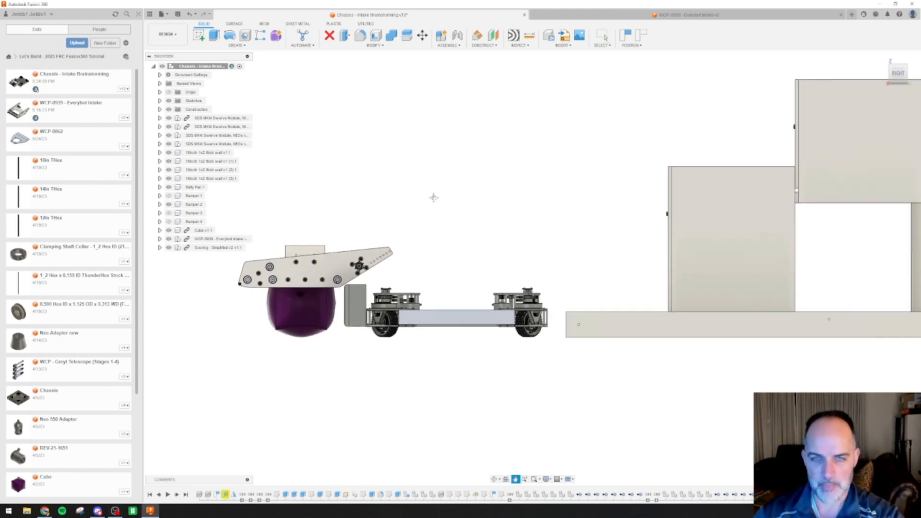
# Begin moving the Everybot intake component, with its pivot placed on the outermost hole of the side plate's narrow end
pyautogui.click(200, 240)
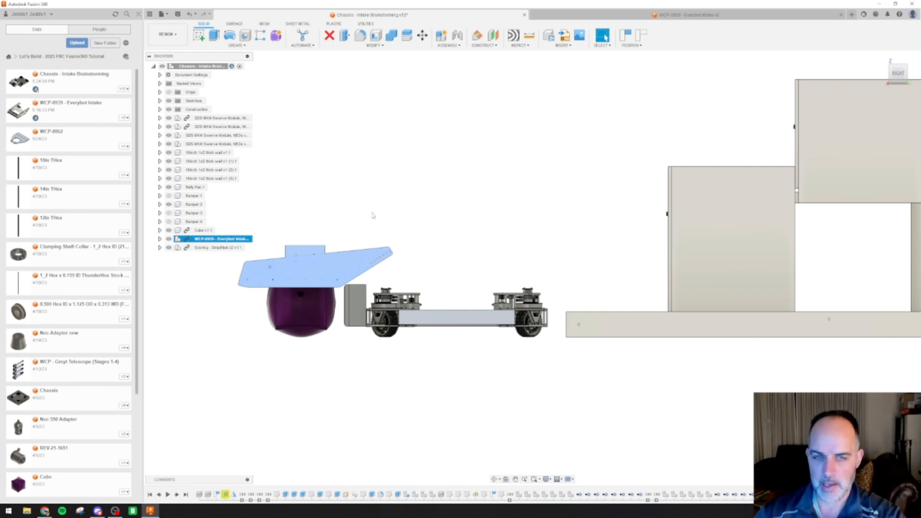
pyautogui.press('m')
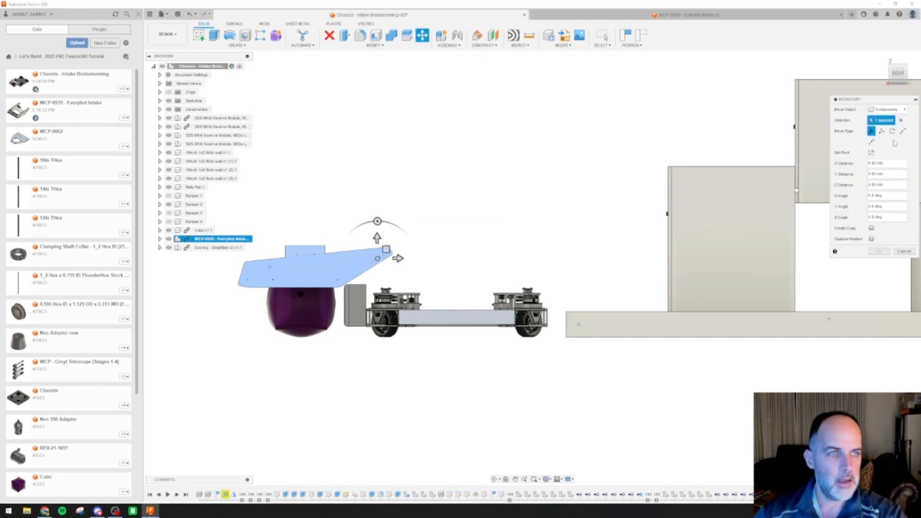
pyautogui.click(872, 153)
pyautogui.scroll(6, 400, 252)
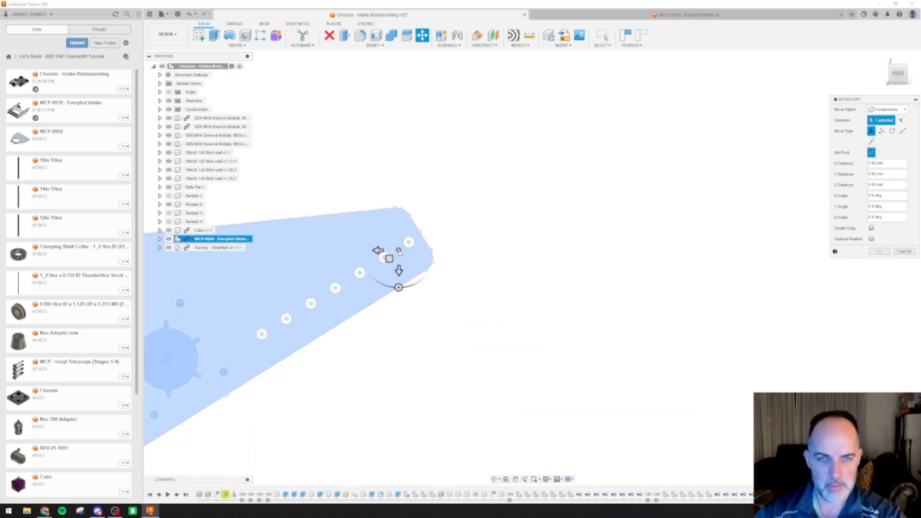
pyautogui.scroll(2, 400, 252)
pyautogui.click(412, 240)
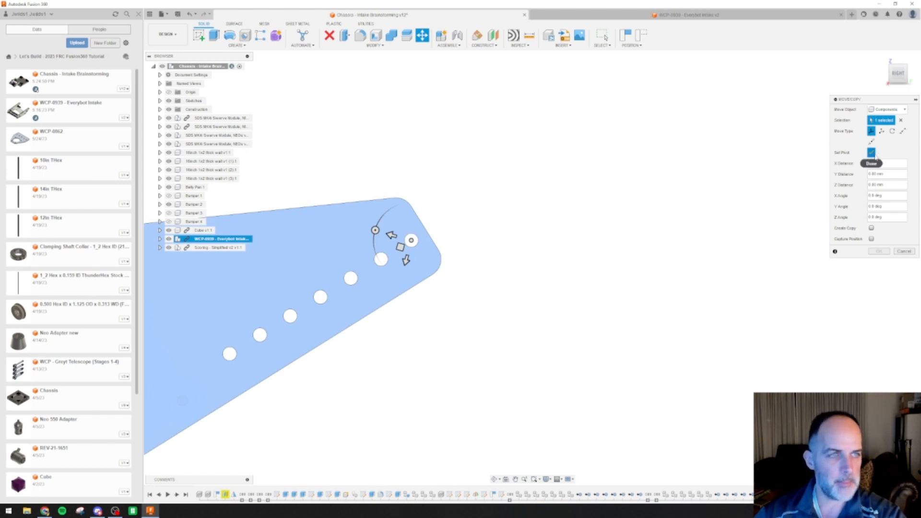
pyautogui.click(875, 157)
# Rotate the intake about 210 degrees around the end-hole pivot so it folds back over the chassis, and accept the move
pyautogui.moveTo(375, 231); pyautogui.dragTo(523, 312)
pyautogui.scroll(-4, 554, 280)
pyautogui.moveTo(572, 265); pyautogui.dragTo(284, 167, button='middle')
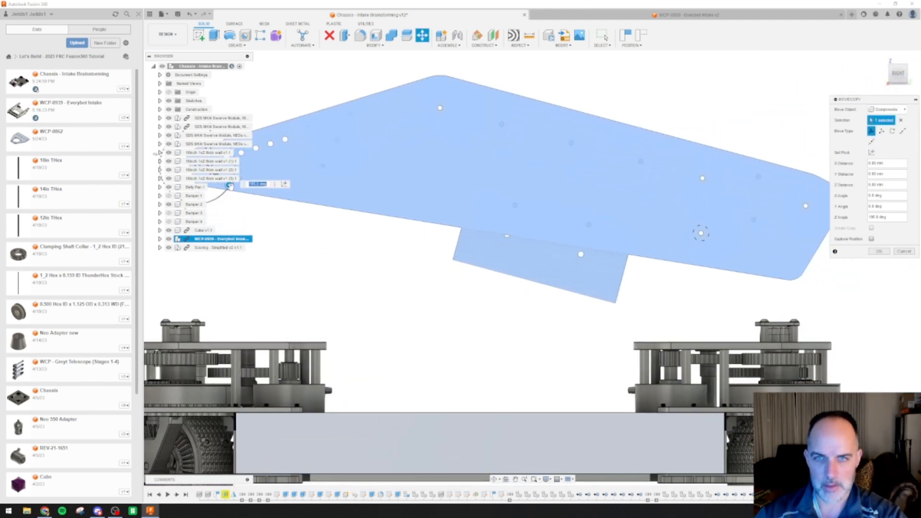
pyautogui.moveTo(230, 187); pyautogui.dragTo(229, 196)
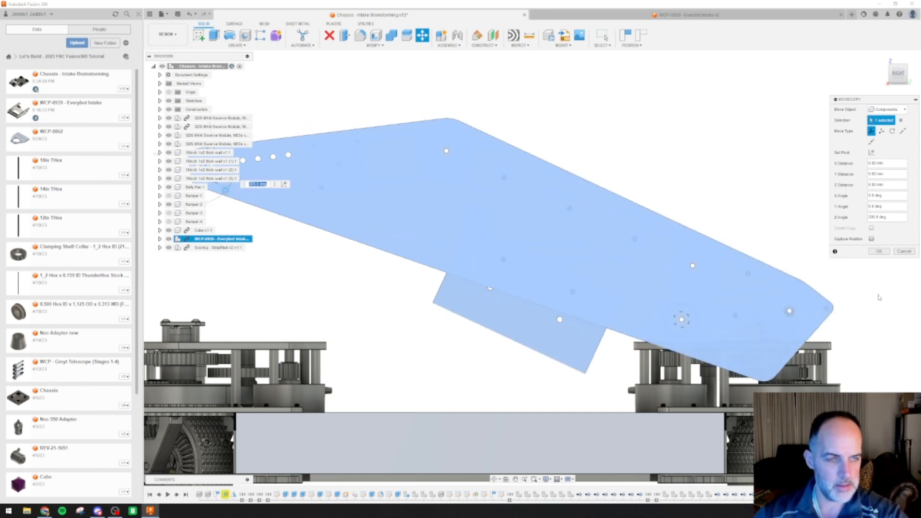
pyautogui.keyDown('shift'); pyautogui.moveTo(880, 296); pyautogui.dragTo(777, 310, button='middle'); pyautogui.keyUp('shift')
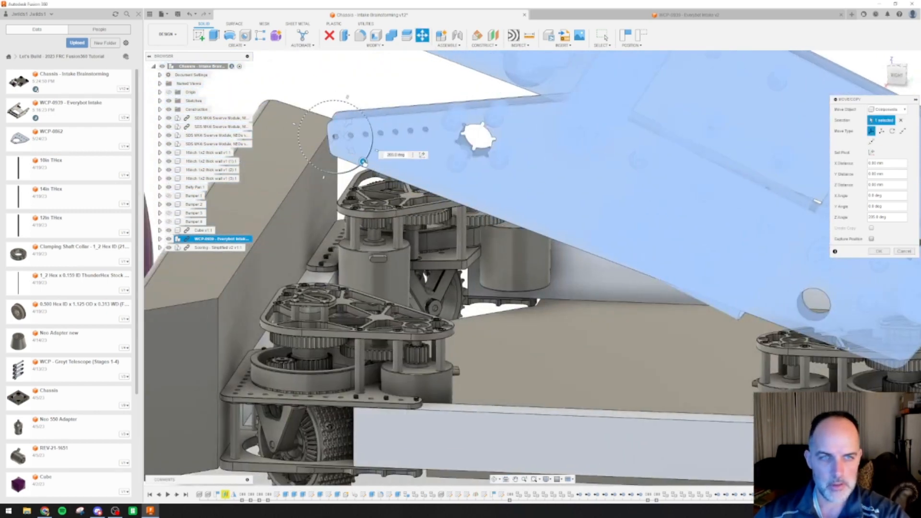
pyautogui.moveTo(363, 161); pyautogui.dragTo(361, 164)
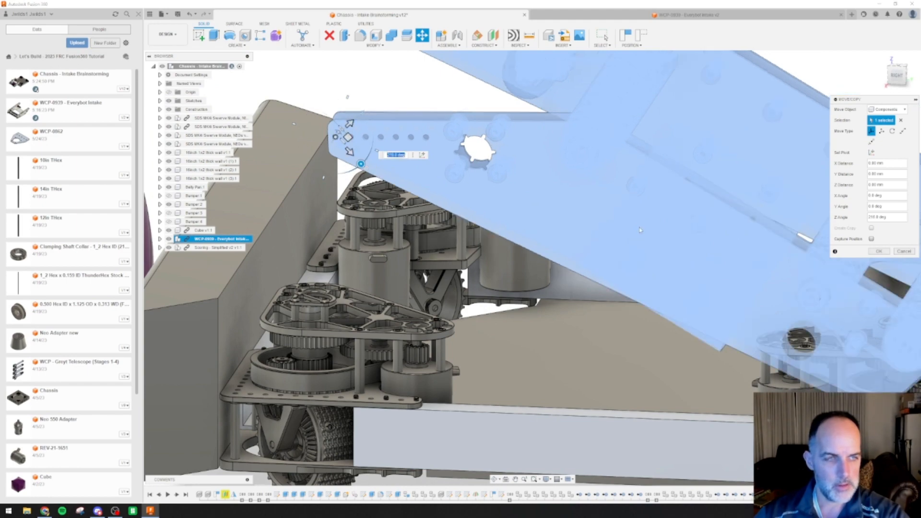
pyautogui.moveTo(817, 298); pyautogui.dragTo(752, 277, button='middle')
pyautogui.click(879, 251)
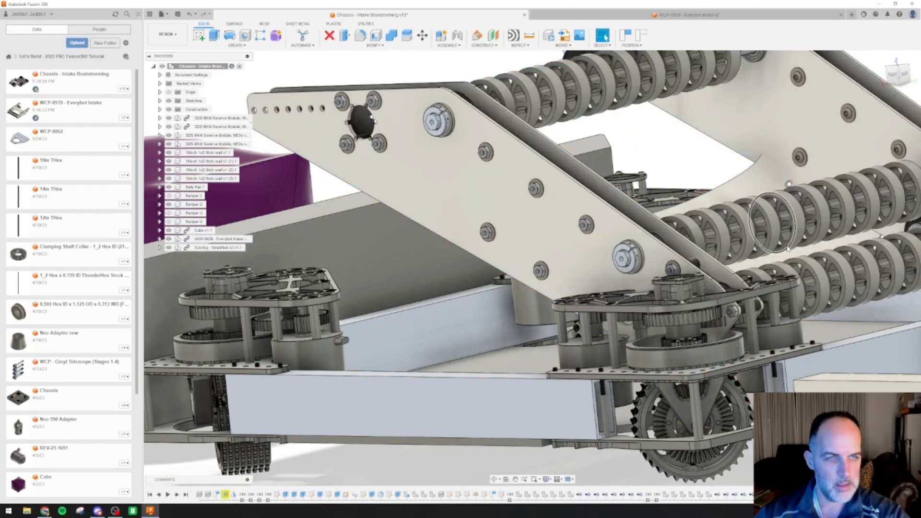
# Examine how the folded intake's side plates and rollers fit against the swerve modules and chassis frame
pyautogui.keyDown('shift'); pyautogui.moveTo(789, 184); pyautogui.dragTo(766, 292, button='middle'); pyautogui.keyUp('shift')
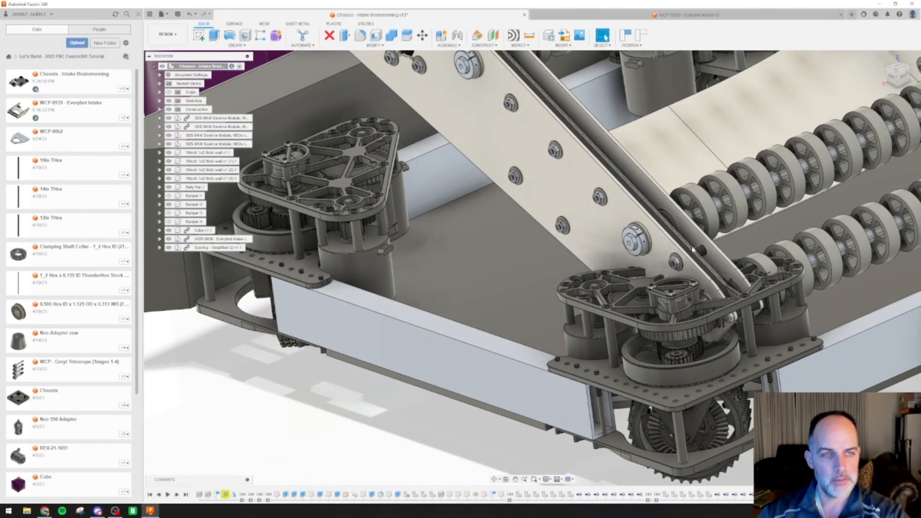
pyautogui.moveTo(880, 236); pyautogui.dragTo(643, 276, button='middle')
pyautogui.scroll(-4, 600, 248)
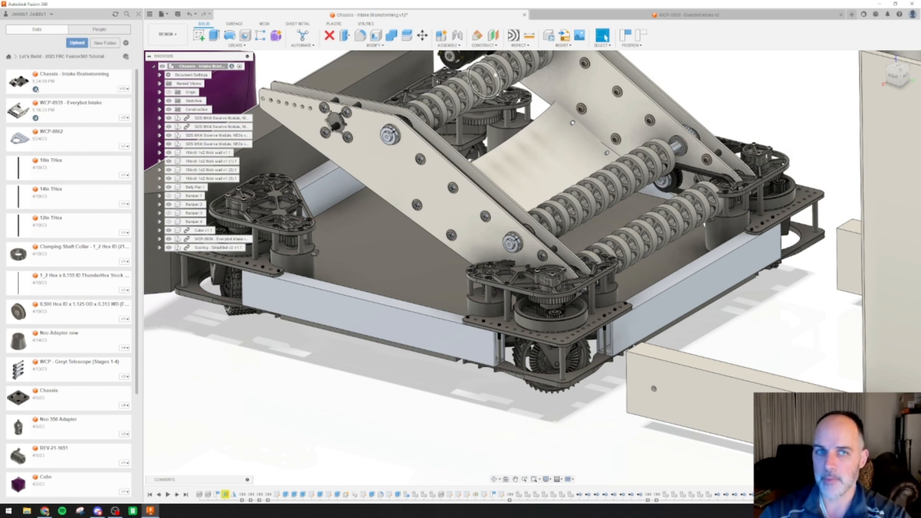
pyautogui.moveTo(695, 72); pyautogui.dragTo(672, 141, button='middle')
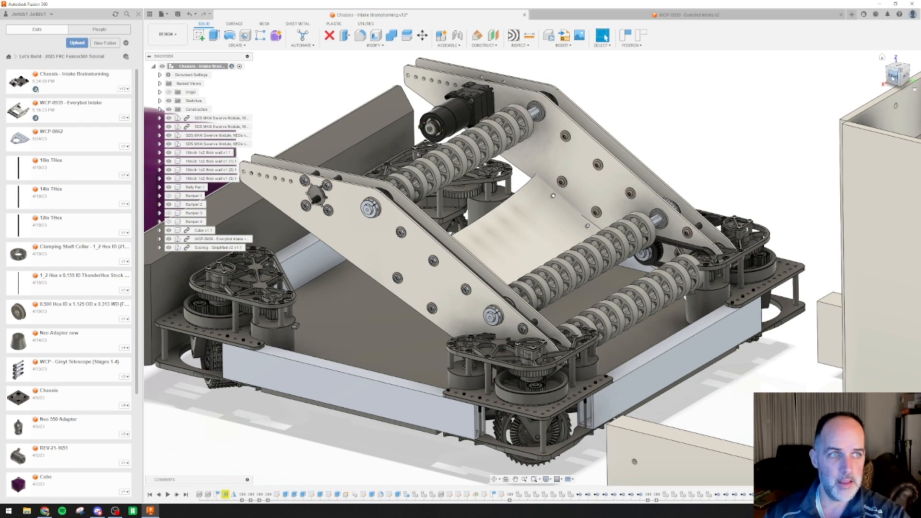
# Measure the distance between the two roller shaft bearings on the folded intake's side plate, viewed from the right side
pyautogui.click(900, 74)
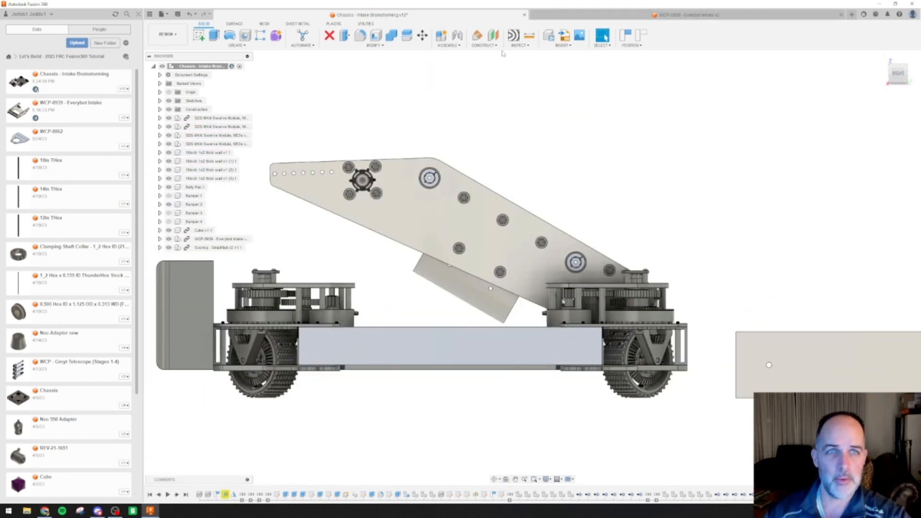
pyautogui.click(529, 35)
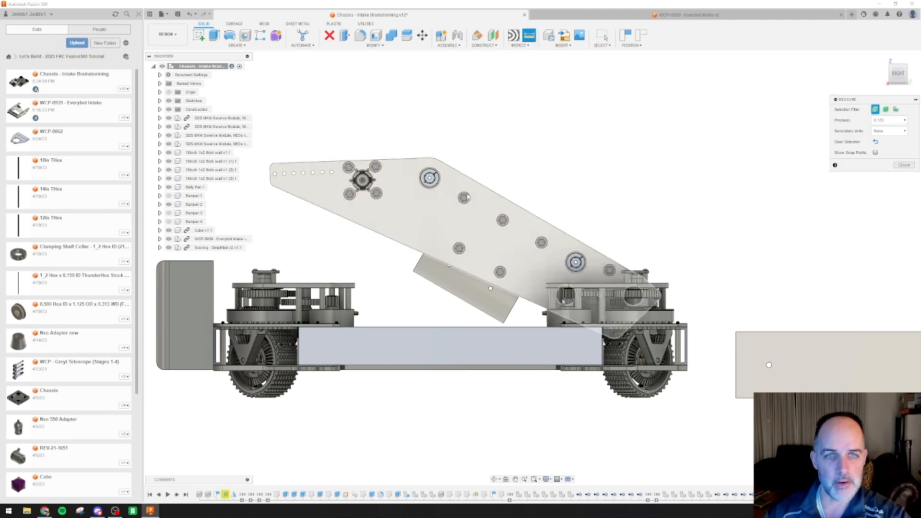
pyautogui.click(436, 177)
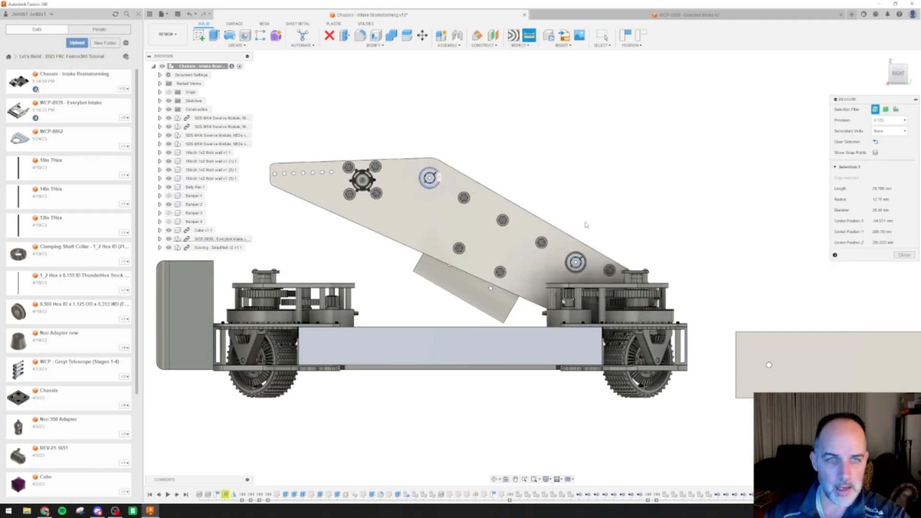
pyautogui.click(588, 266)
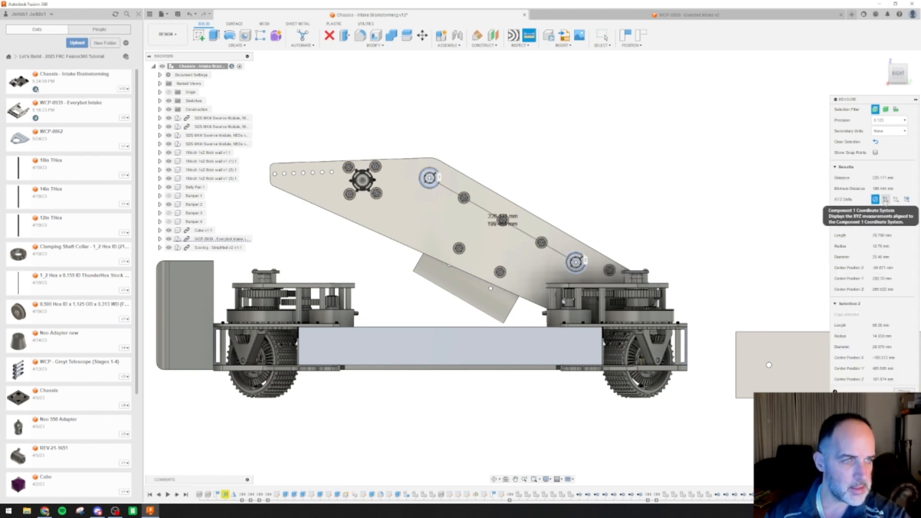
# Check the measurement's XYZ deltas in the Component 1 and Component 2 coordinate systems, and hide the deltas again
pyautogui.click(885, 199)
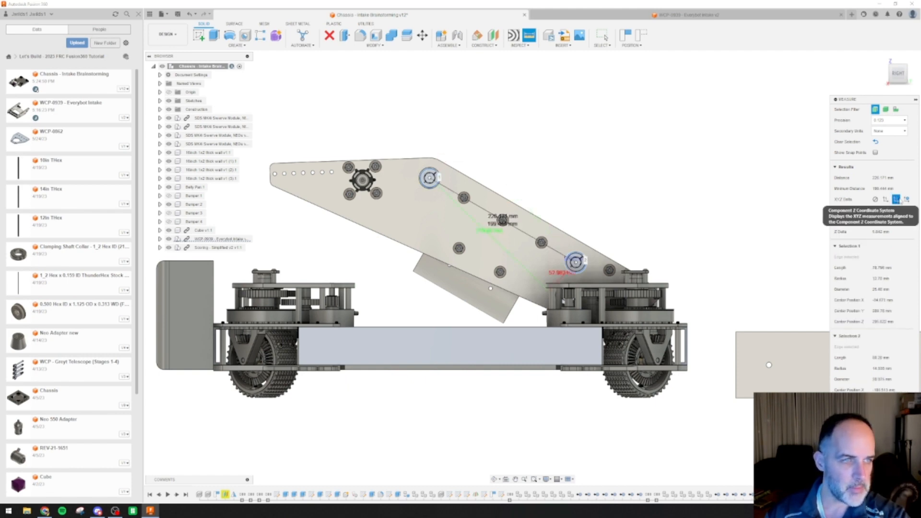
pyautogui.click(896, 200)
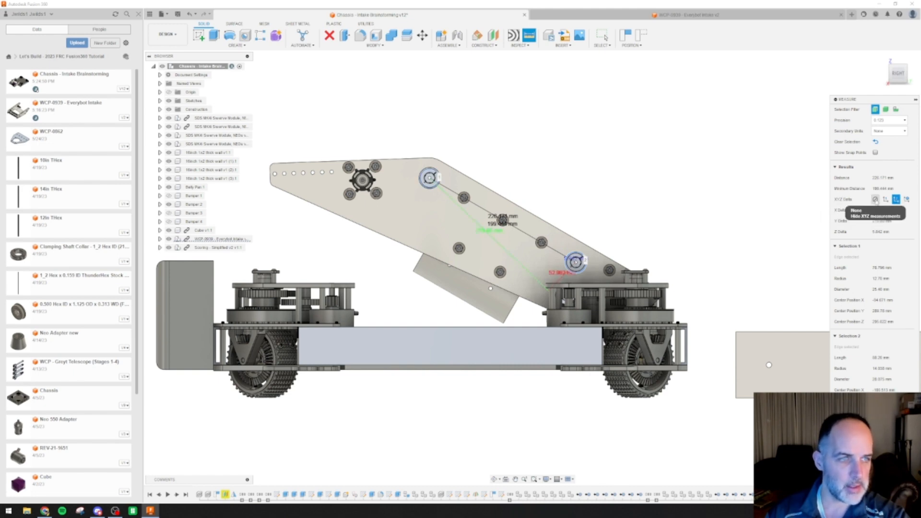
pyautogui.click(876, 200)
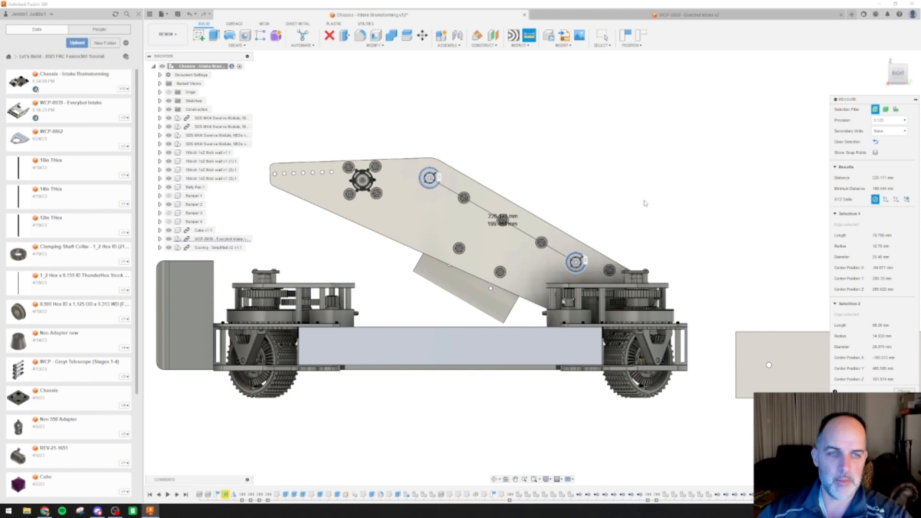
pyautogui.keyDown('shift'); pyautogui.moveTo(643, 199); pyautogui.dragTo(602, 268, button='middle'); pyautogui.keyUp('shift')
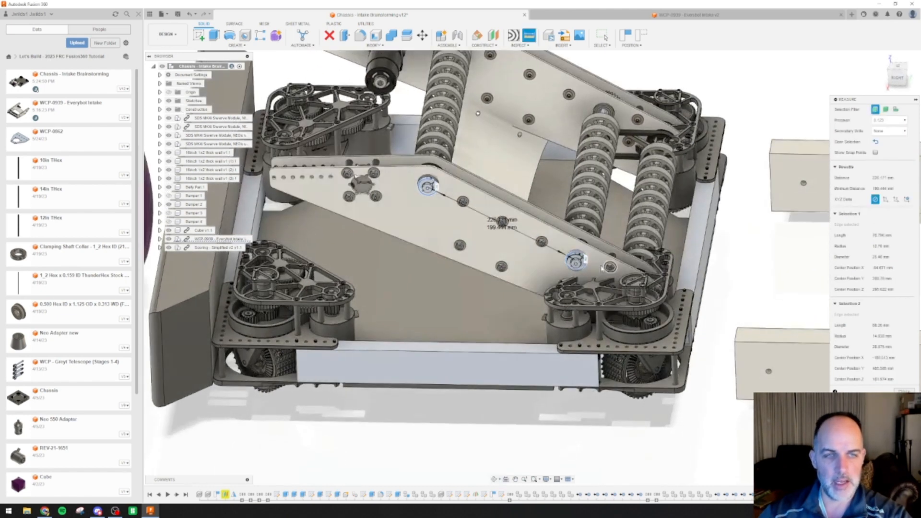